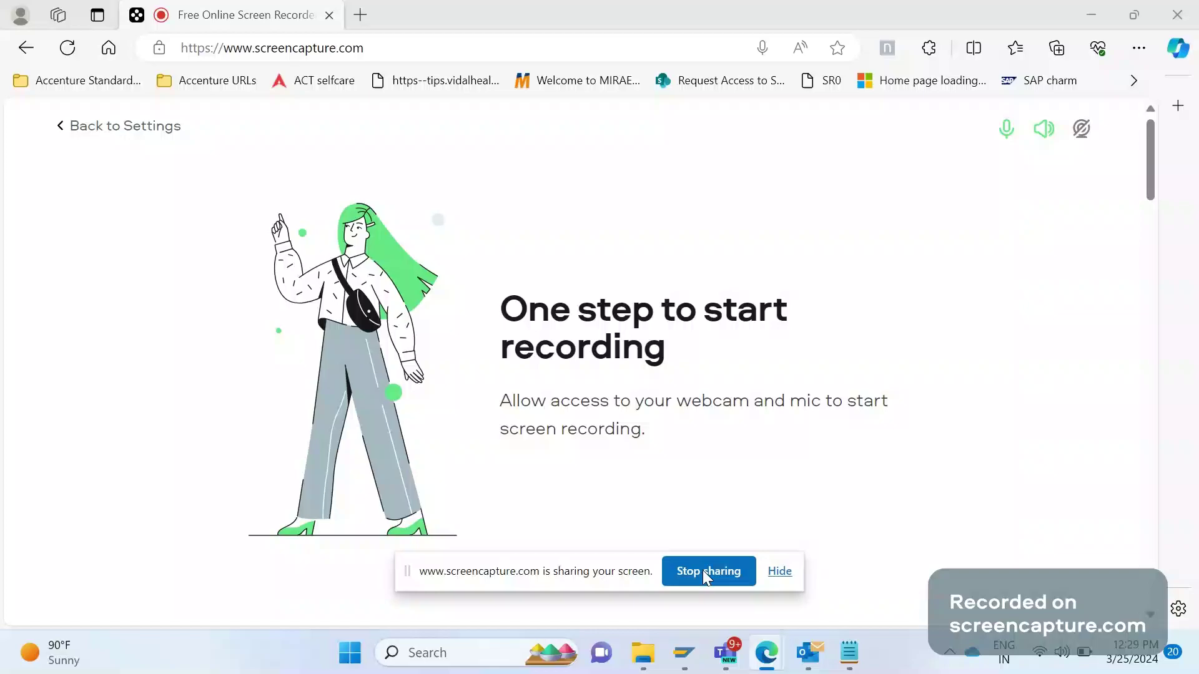
Close the broken RFC connections session and dismiss its connection prompt
{"action": "mouse_move", "coordinate": [686, 662]}
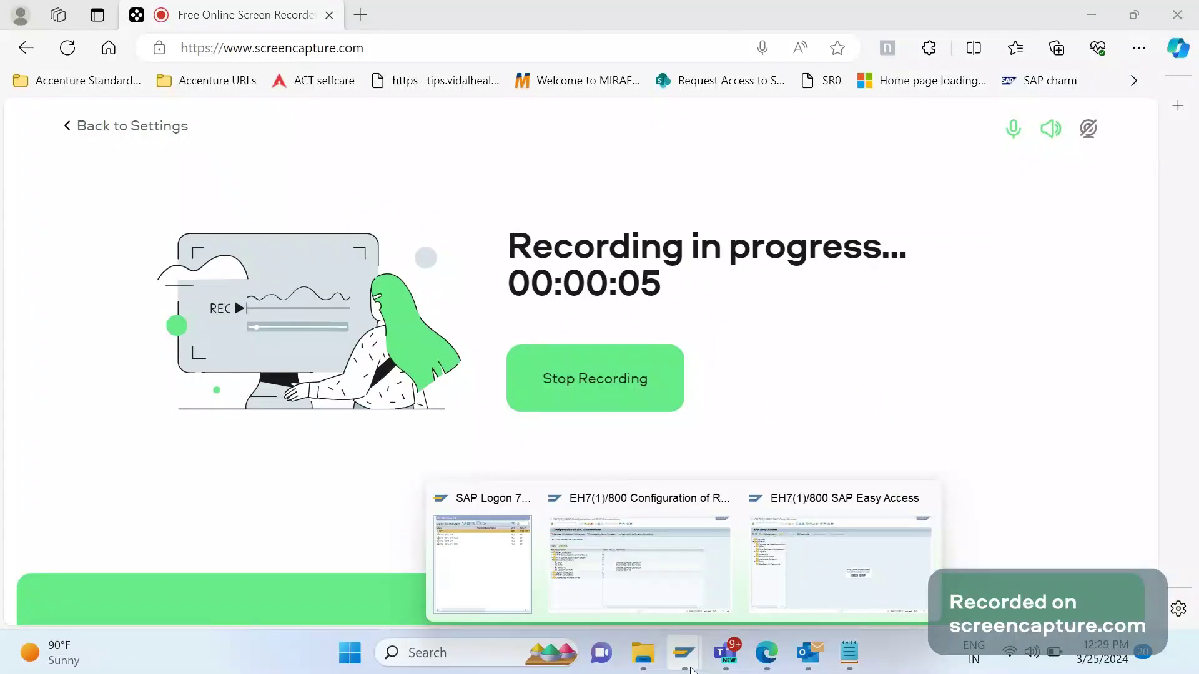
{"action": "left_click", "coordinate": [639, 549]}
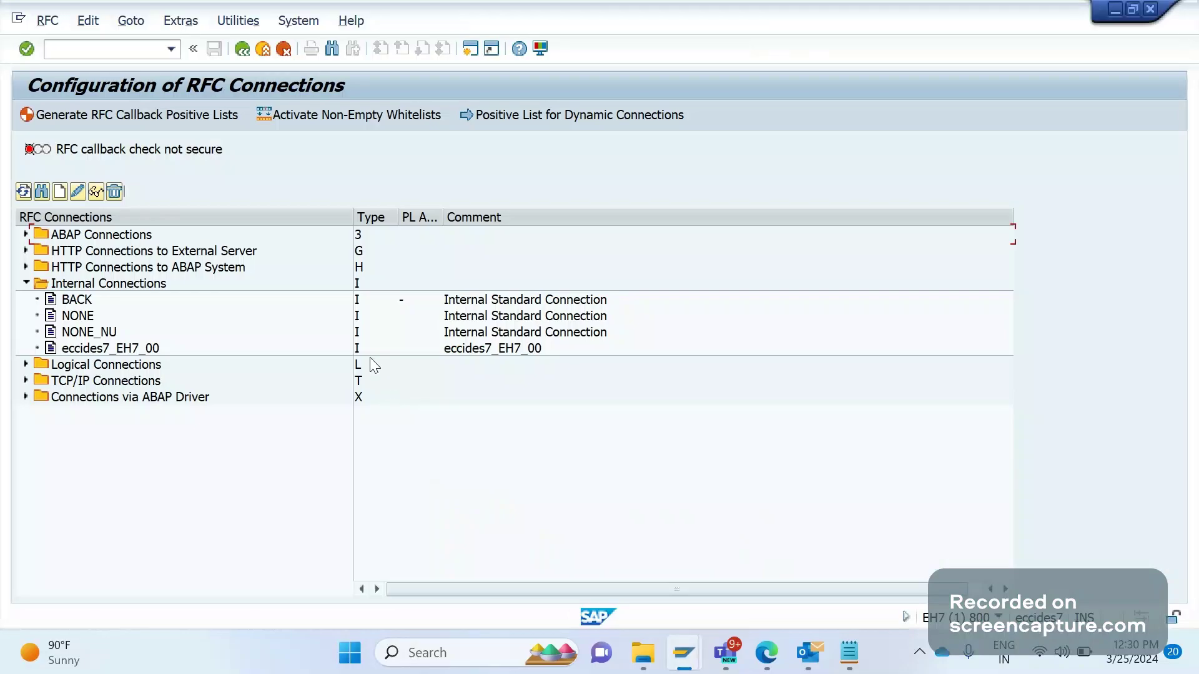
{"action": "left_click", "coordinate": [235, 57]}
{"action": "left_click", "coordinate": [755, 410]}
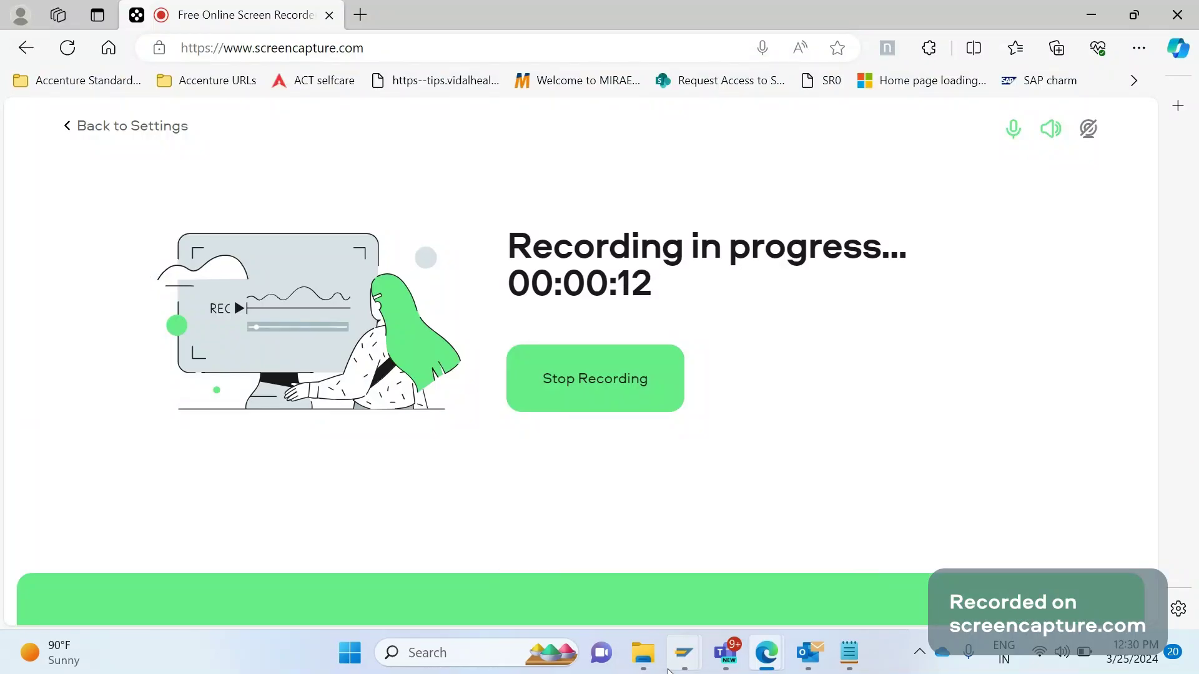
Log off from SAP Easy Access despite unsaved data and bring up SAP Logon 770
{"action": "mouse_move", "coordinate": [682, 660]}
{"action": "left_click", "coordinate": [718, 587]}
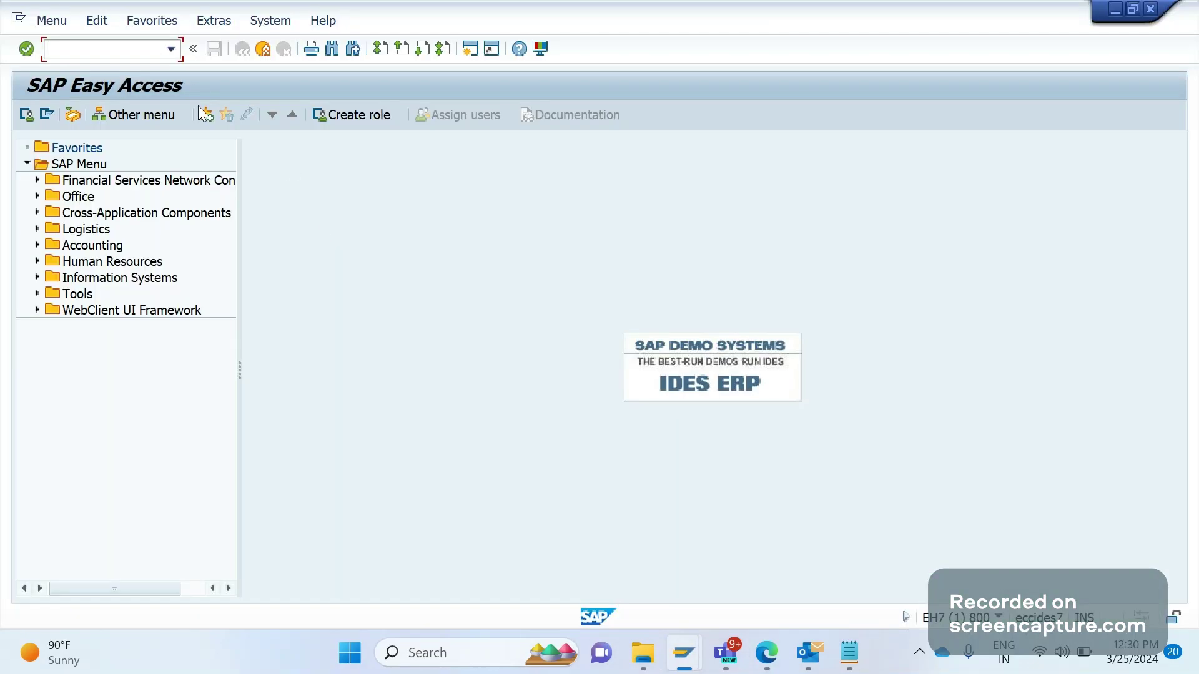
{"action": "left_click", "coordinate": [262, 50]}
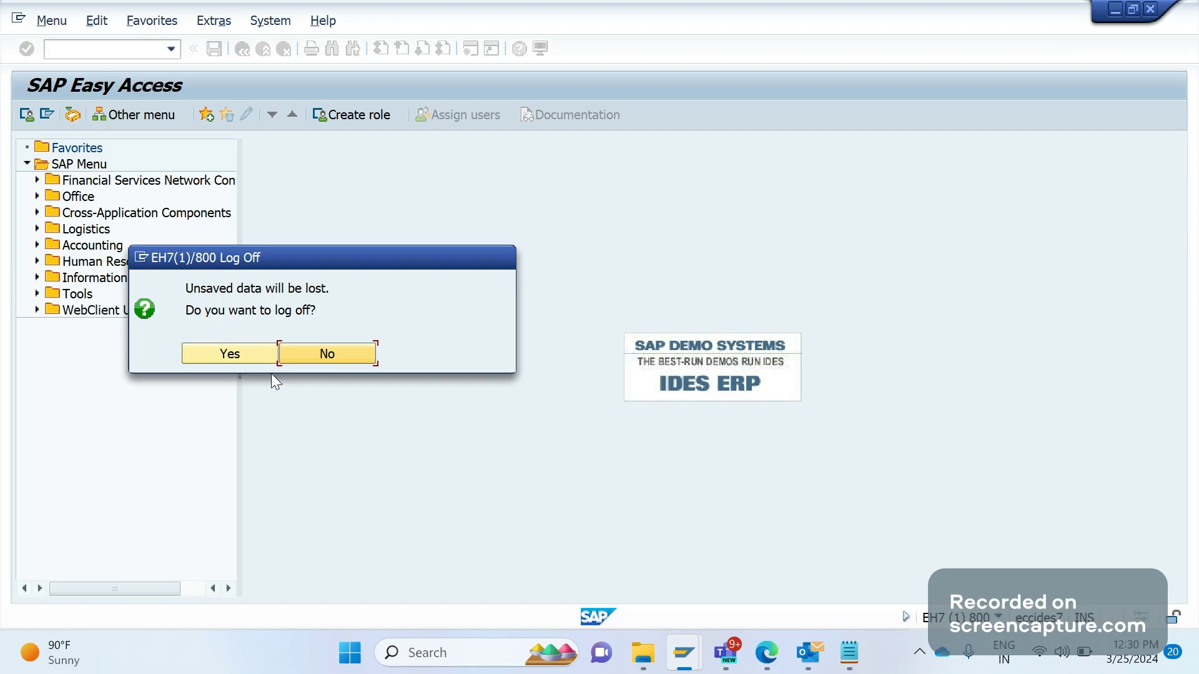
{"action": "left_click", "coordinate": [249, 355]}
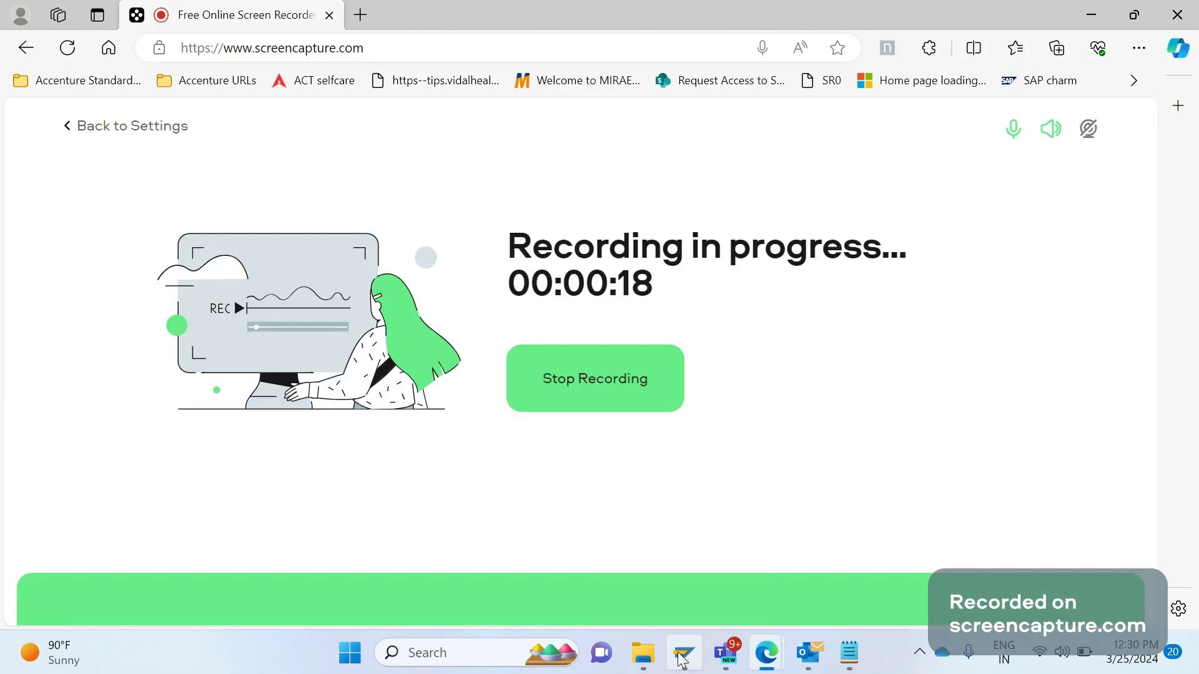
{"action": "left_click", "coordinate": [682, 660]}
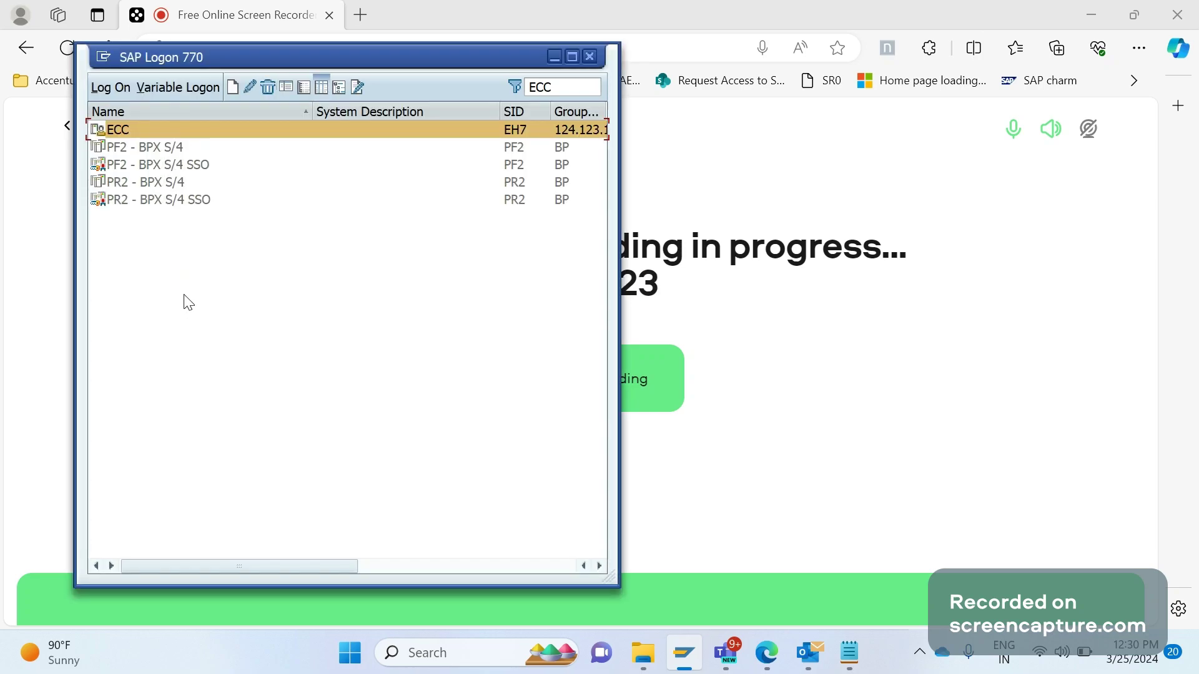
Log on to ECC client 800 with the suggested user and password, then enter transaction sm59
{"action": "key", "text": "Return"}
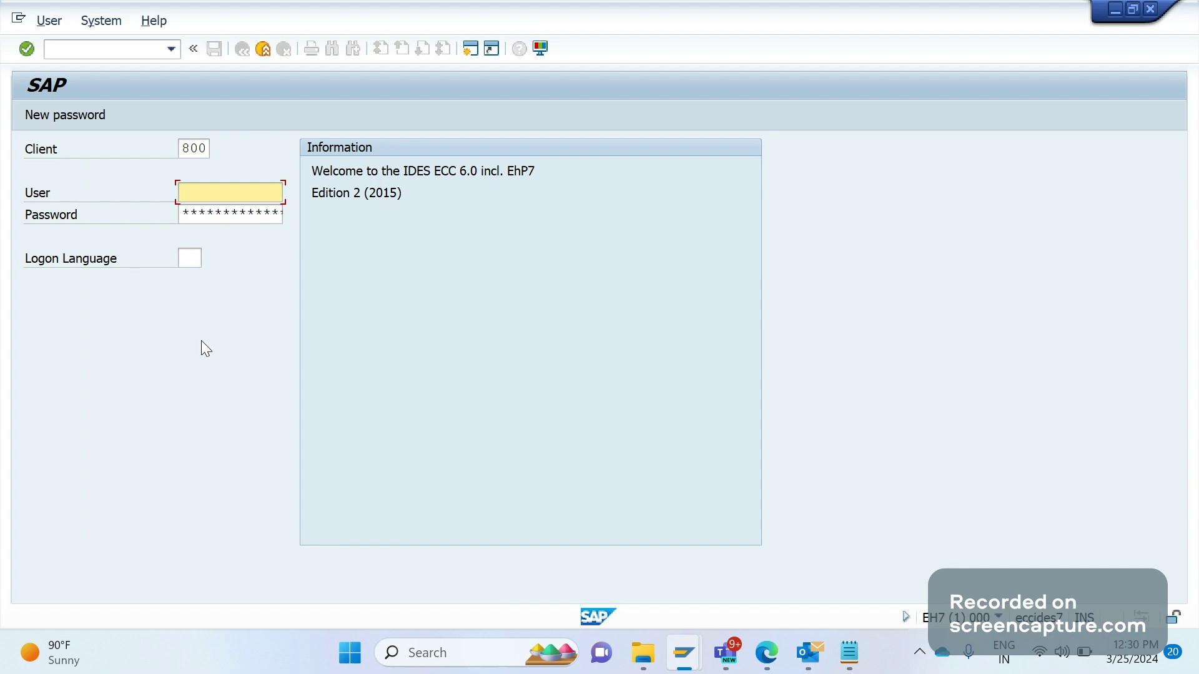
{"action": "type", "text": "c"}
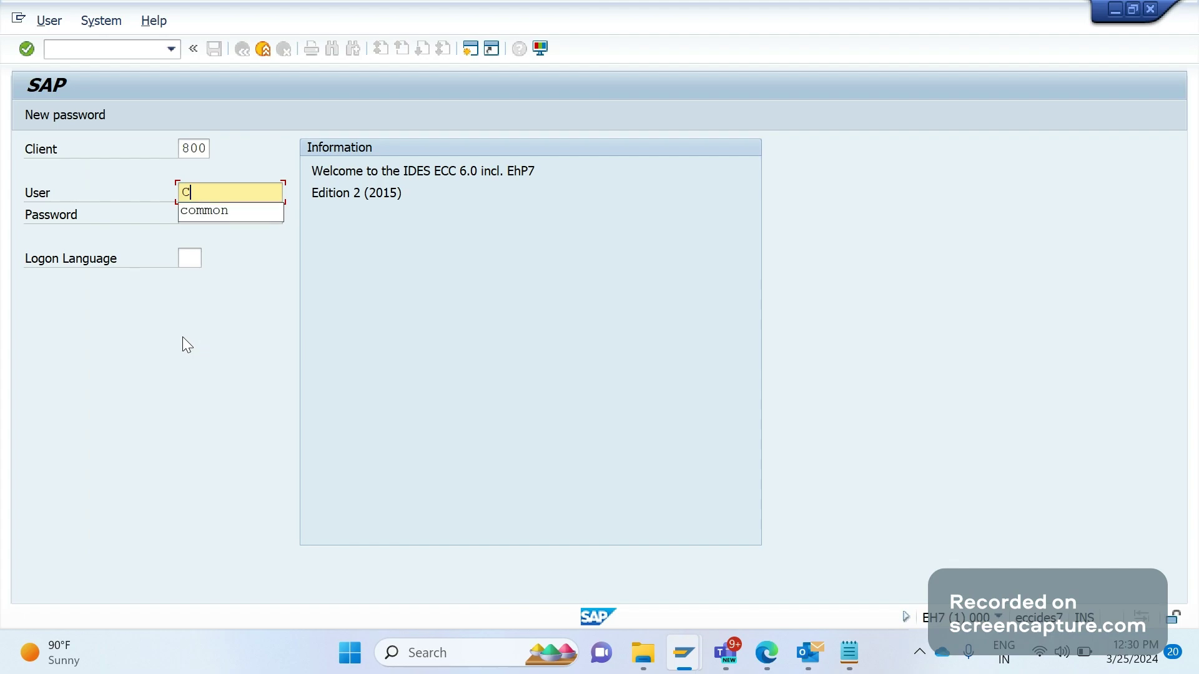
{"action": "key", "text": "Down"}
{"action": "key", "text": "Tab"}
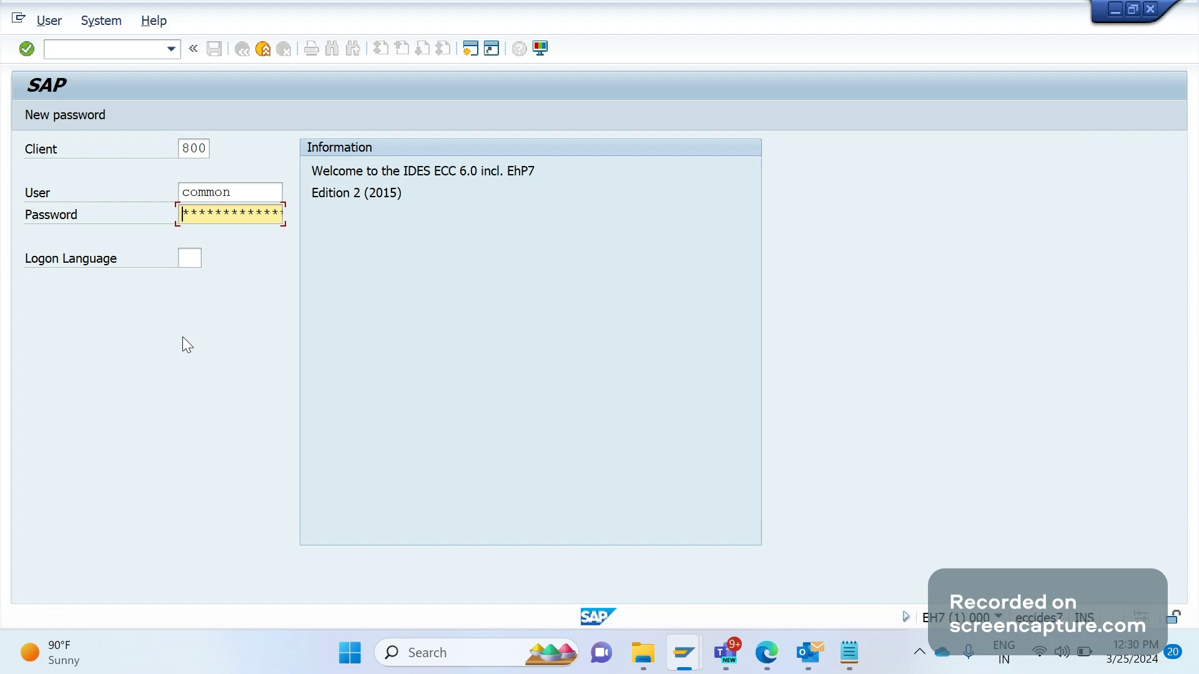
{"action": "type", "text": "*****"}
{"action": "key", "text": "Return"}
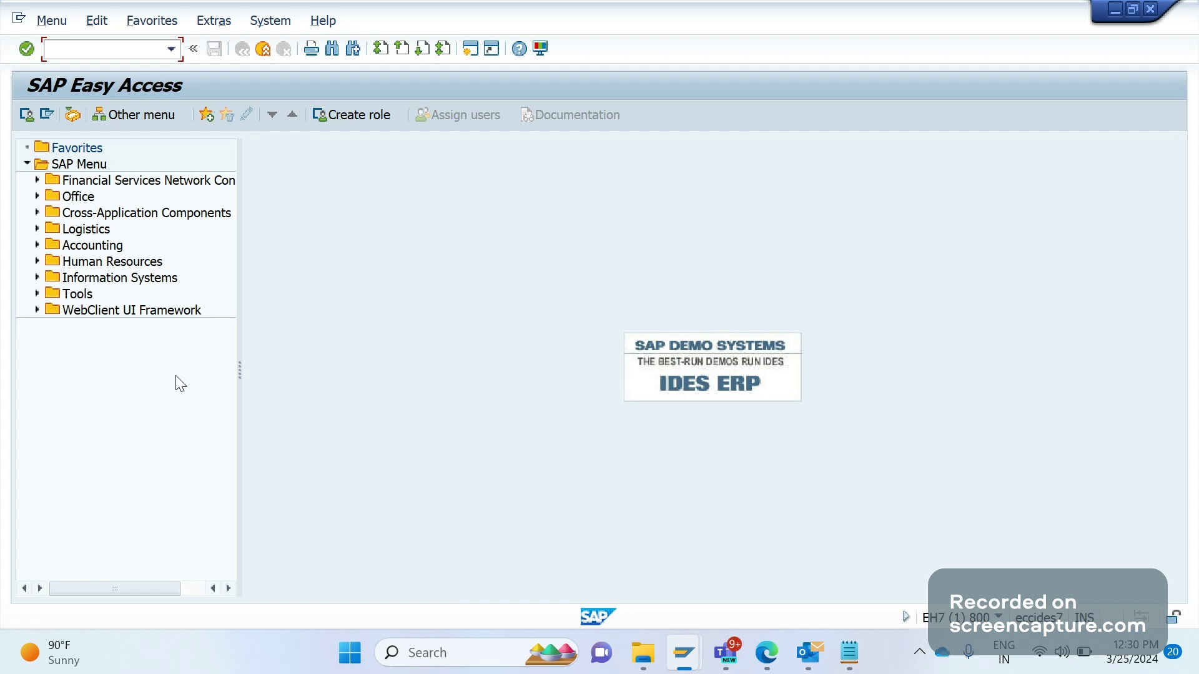
{"action": "type", "text": "sm59"}
{"action": "key", "text": "Return"}
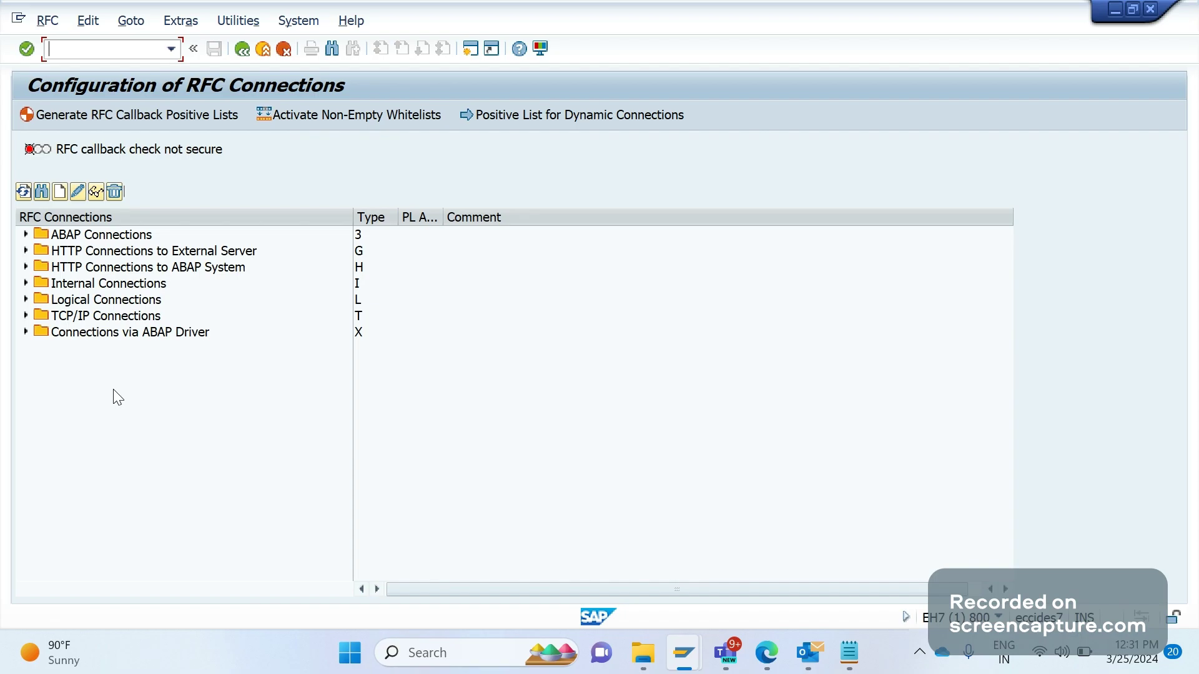
{"action": "left_click", "coordinate": [72, 317]}
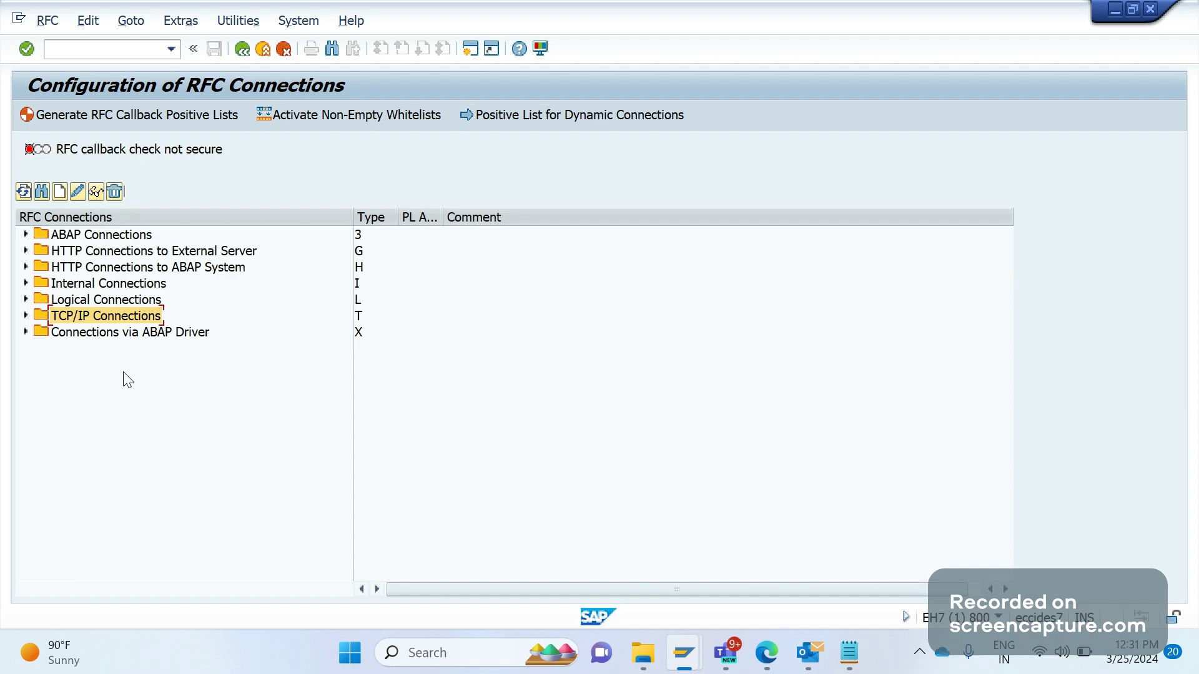
{"action": "left_click", "coordinate": [348, 345]}
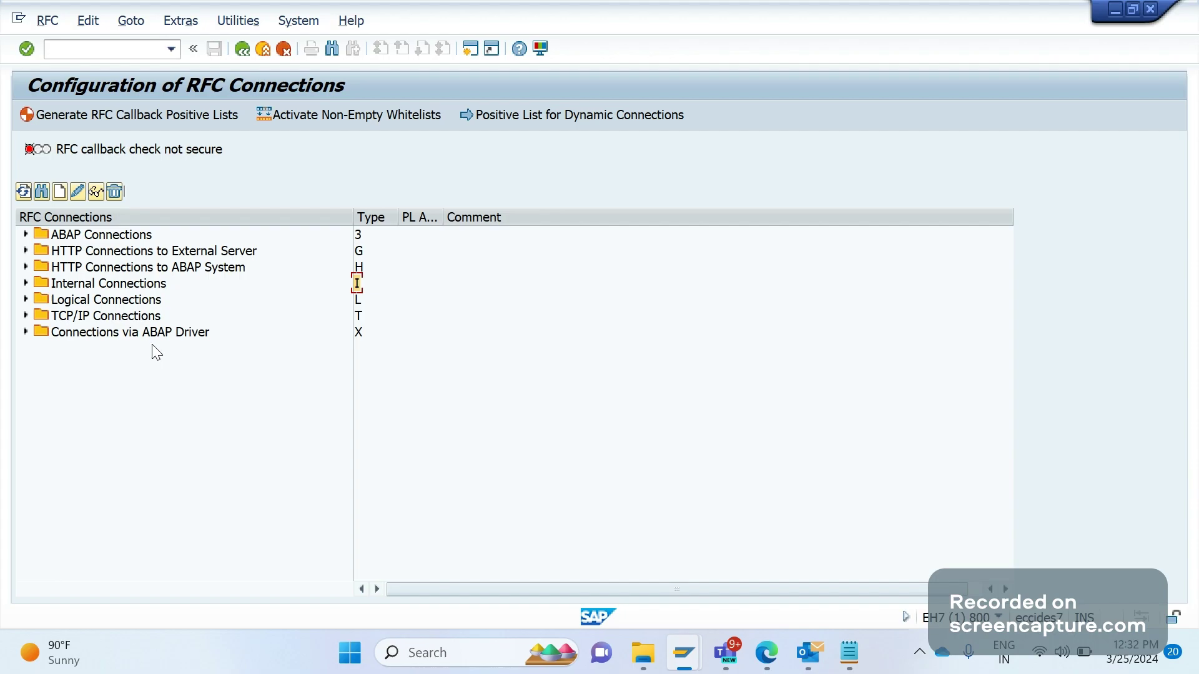
Expand Internal Connections to reveal BACK, NONE, NONE_NU and eccides7_EH7_00, and glance at system details
{"action": "left_click", "coordinate": [25, 285]}
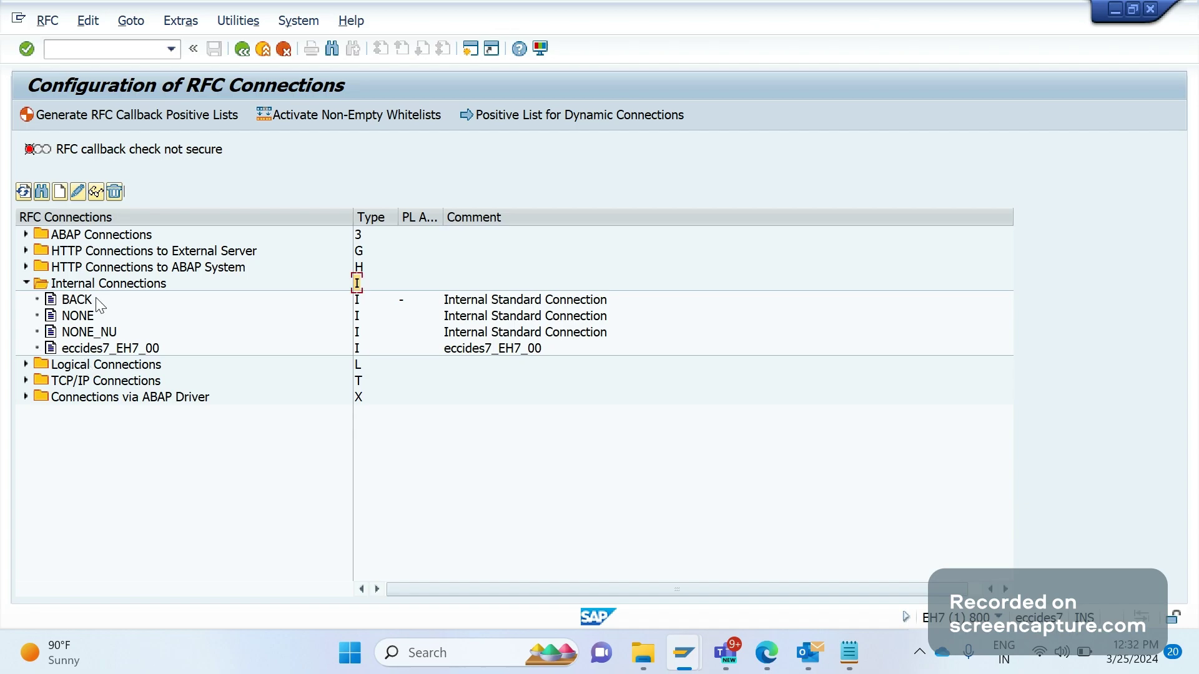
{"action": "left_click", "coordinate": [997, 618]}
{"action": "left_click", "coordinate": [1038, 629]}
Check AS instance eccides7_EH7_00 is active via /osm51 in a new session, then select it in SM59
{"action": "left_click", "coordinate": [98, 50]}
{"action": "type", "text": "/osm"}
{"action": "key", "text": "Return"}
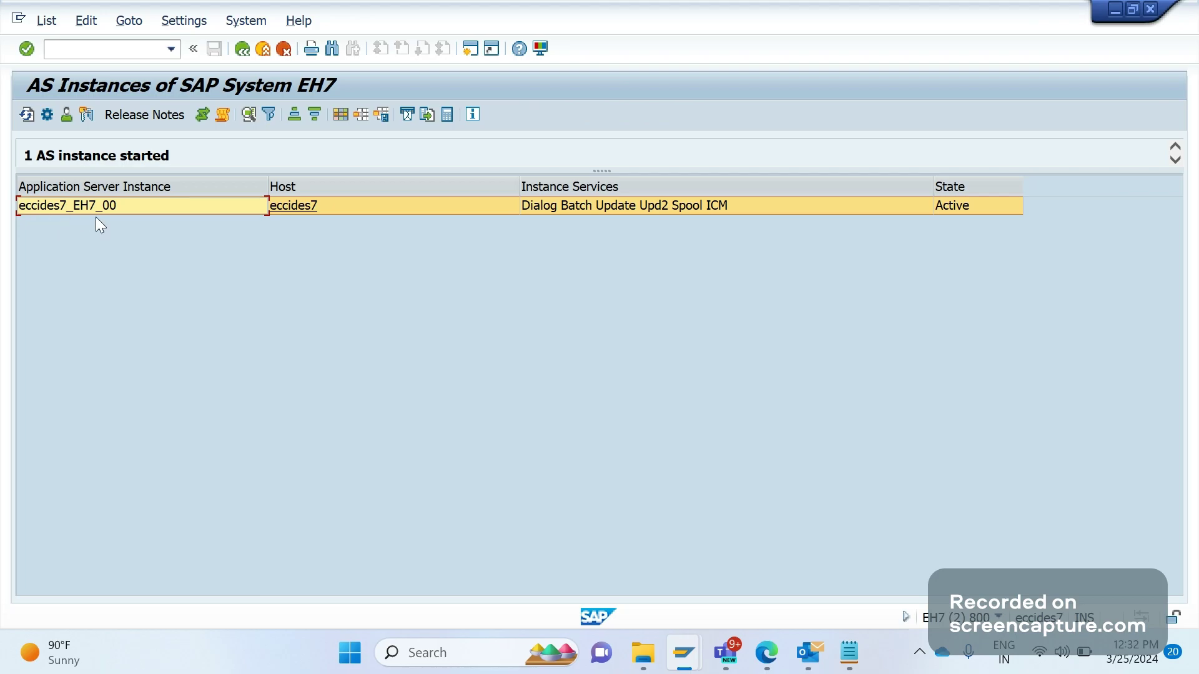
{"action": "key", "text": "alt+Tab"}
{"action": "left_click", "coordinate": [207, 355]}
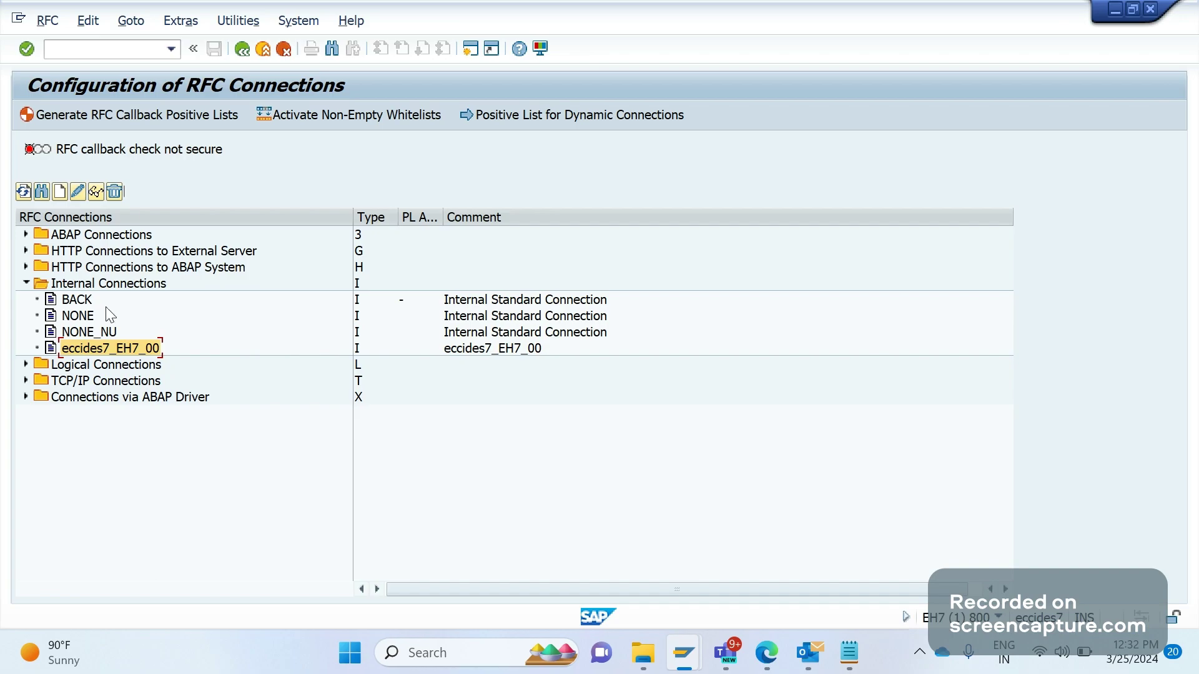
Collapse Internal Connections, select then deselect TCP/IP Connections, and create a blank RFC destination entry
{"action": "left_click", "coordinate": [25, 283]}
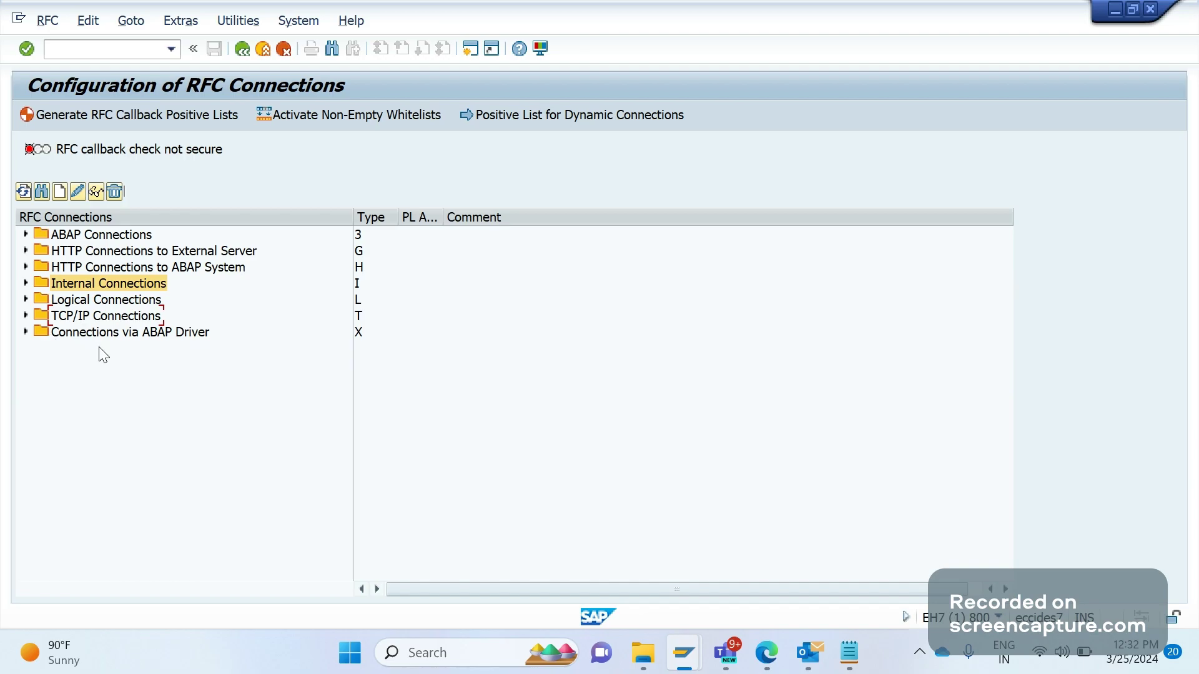
{"action": "left_click", "coordinate": [65, 318]}
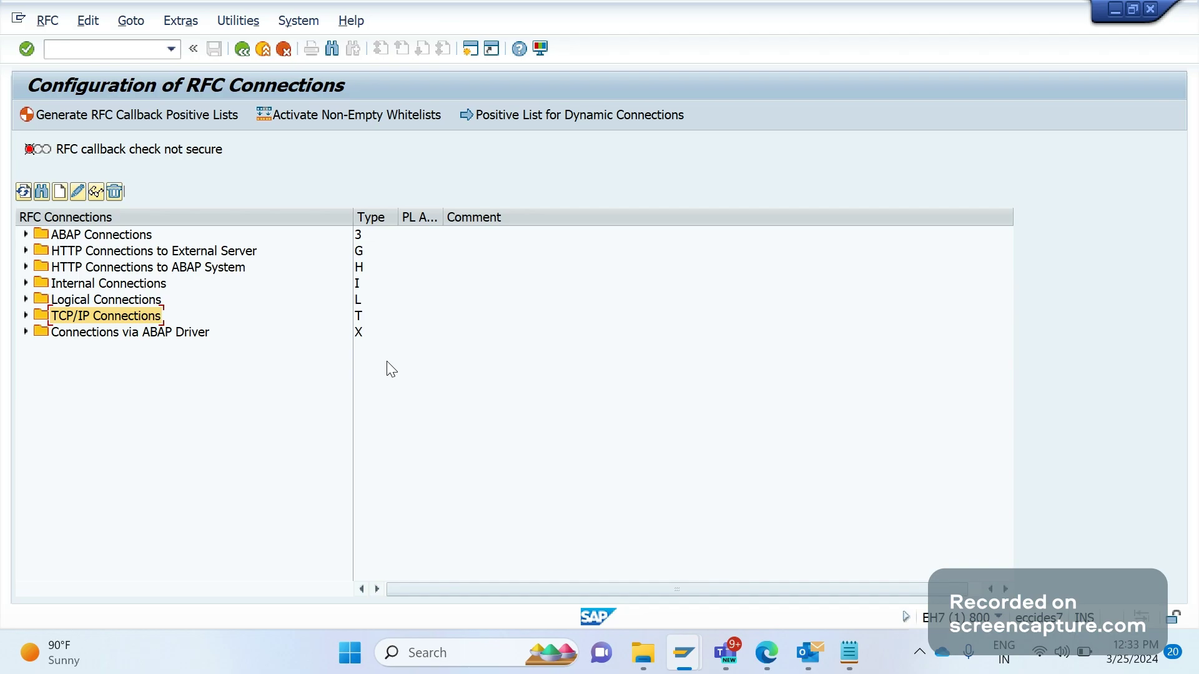
{"action": "left_click", "coordinate": [391, 369]}
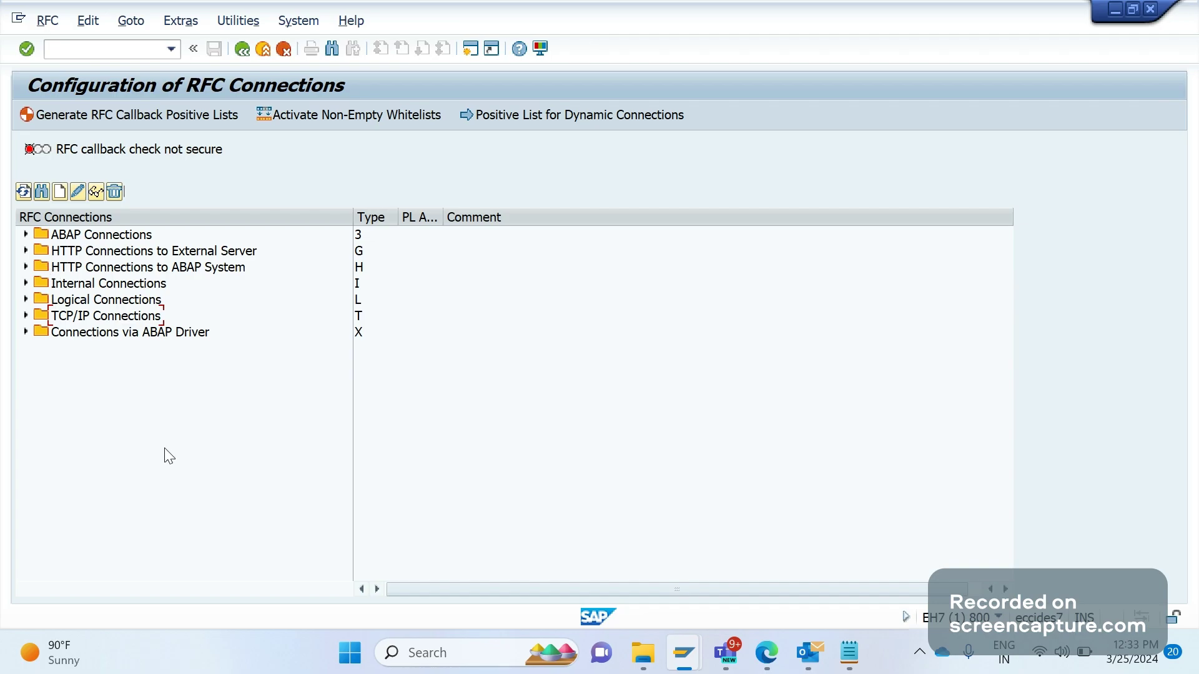
{"action": "left_click", "coordinate": [60, 192]}
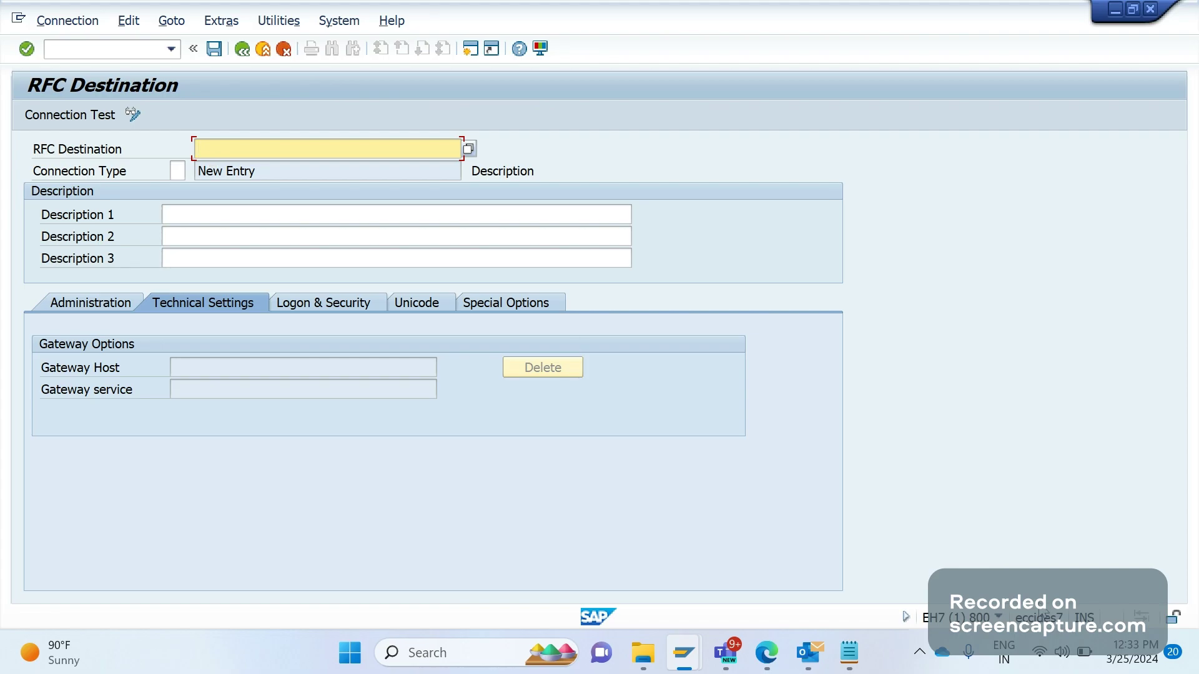
Launch Notepad from the Run prompt and position it beside the new RFC destination form
{"action": "key", "text": "super+r"}
{"action": "key", "text": "Return"}
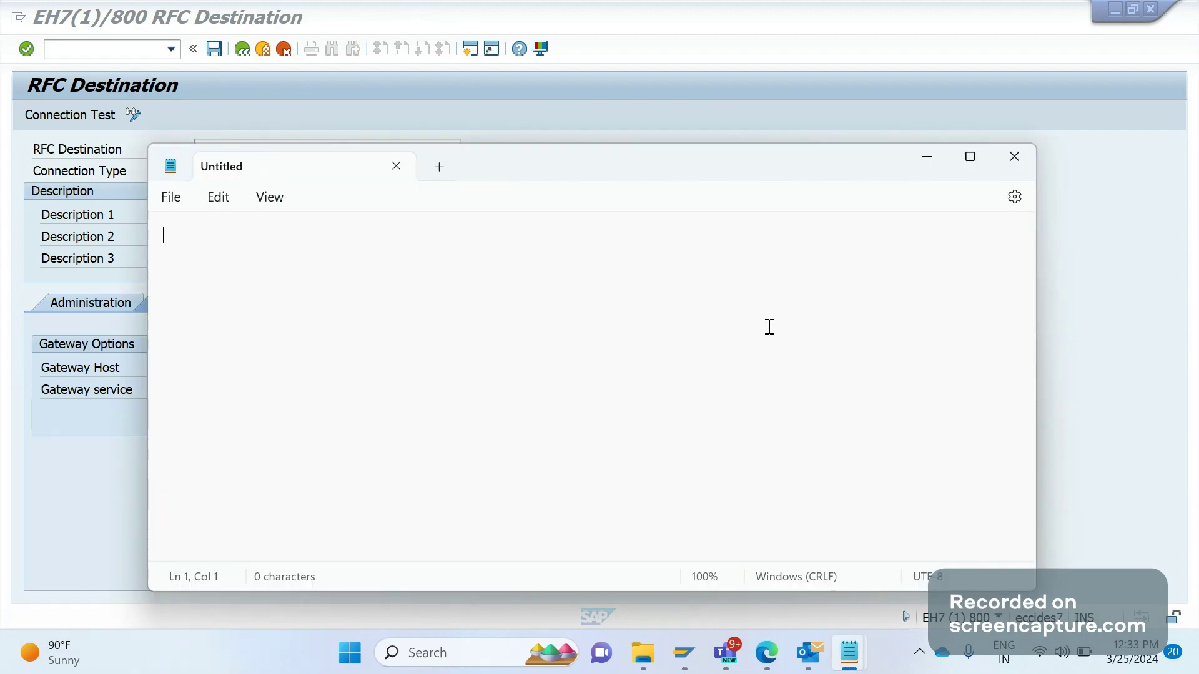
{"action": "left_click_drag", "start_coordinate": [837, 162], "coordinate": [878, 212]}
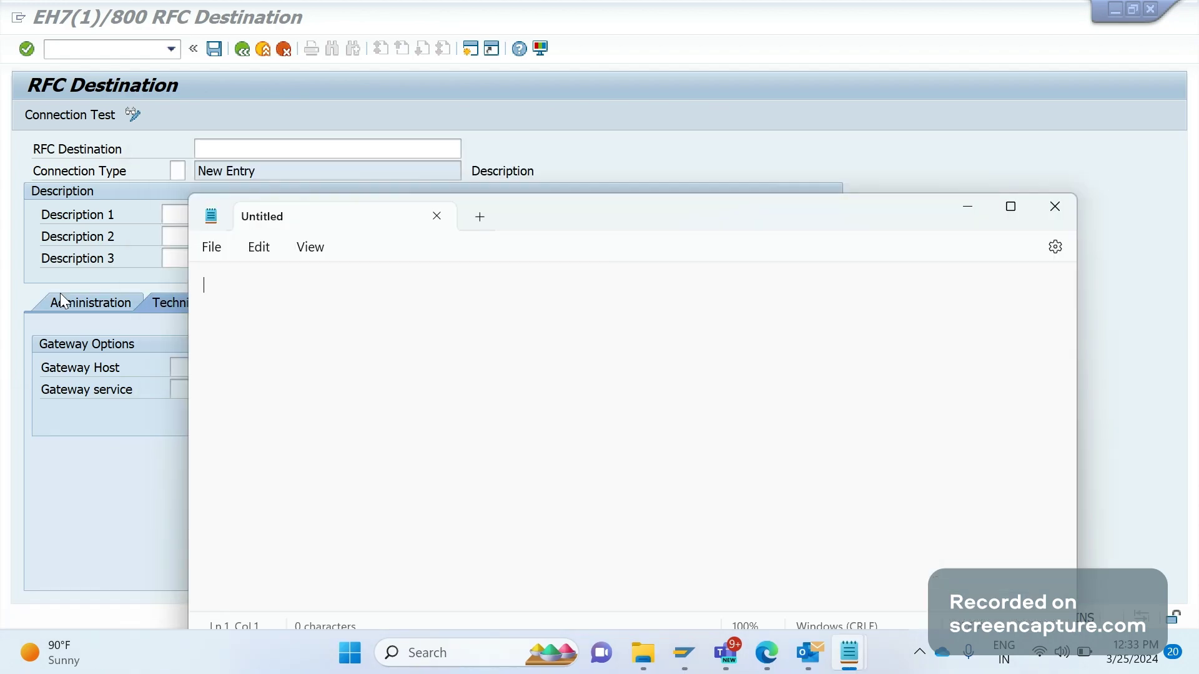
{"action": "left_click", "coordinate": [201, 150]}
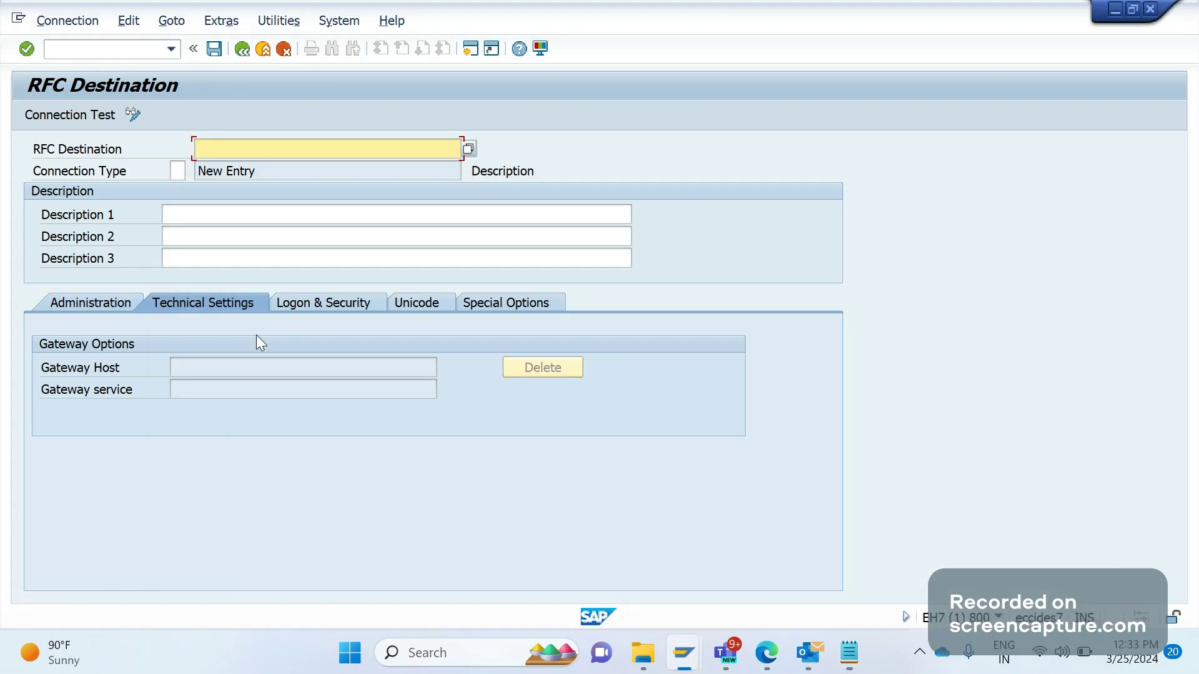
{"action": "key", "text": "alt+Tab"}
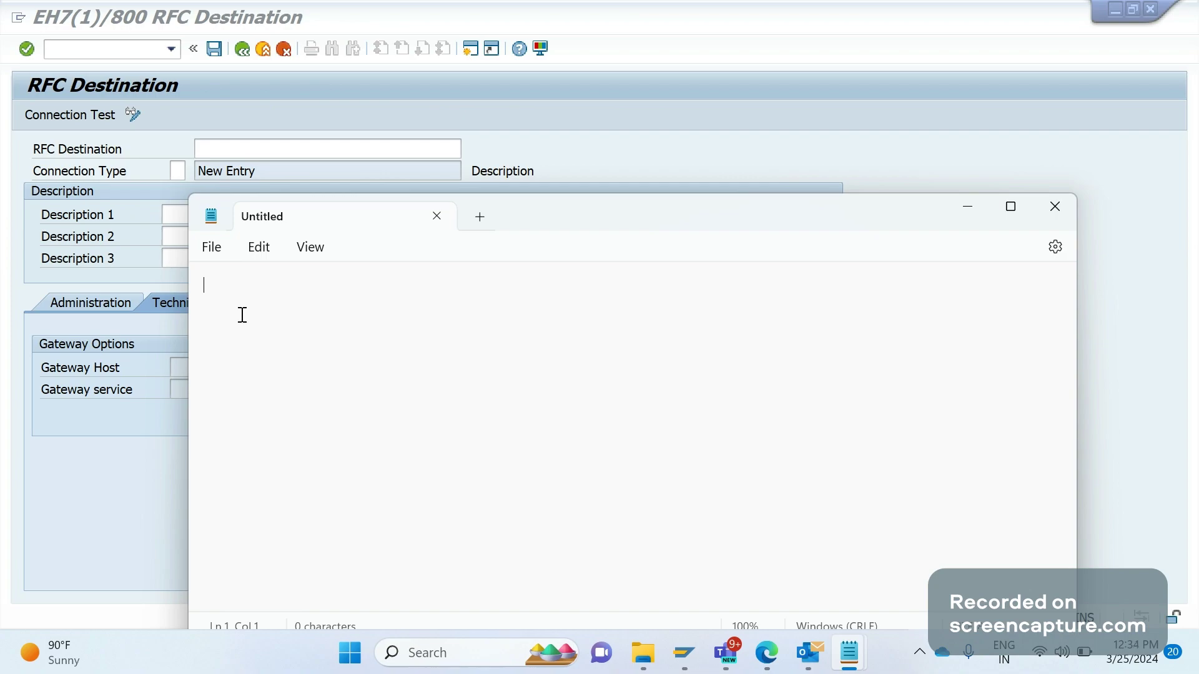
Write the naming pattern 'SYSTEM+CLNT+client' in Notepad, dismissing an Outlook notification
{"action": "type", "text": "SYSTEM"}
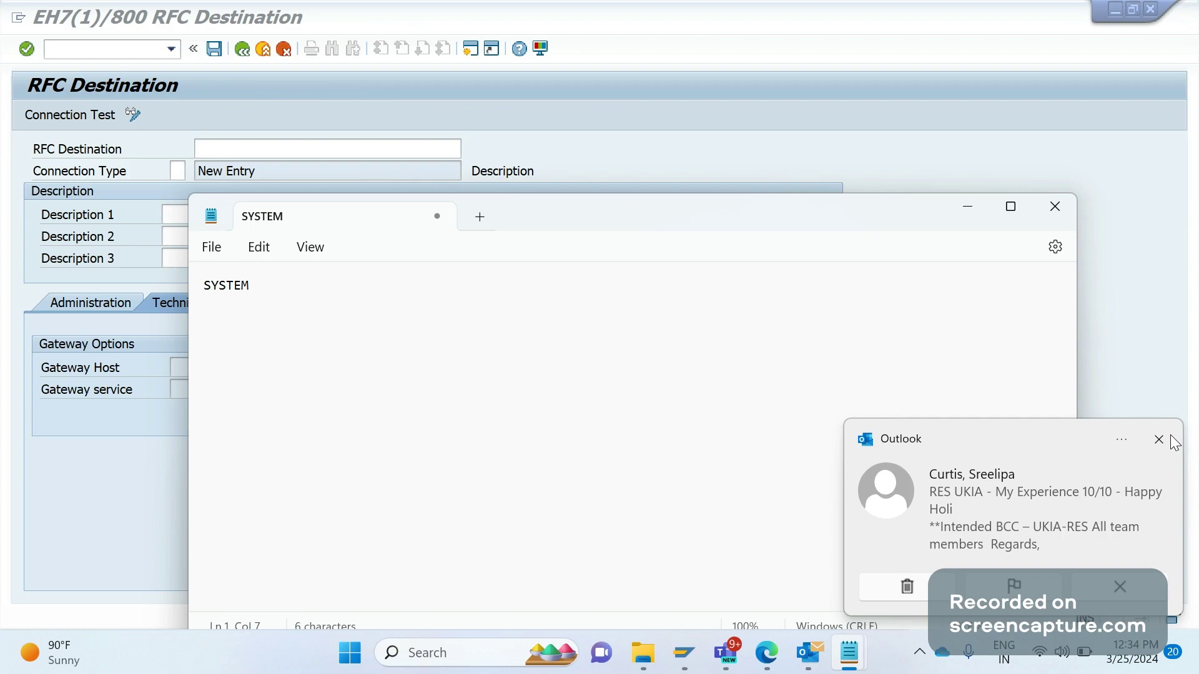
{"action": "left_click", "coordinate": [1158, 439]}
{"action": "left_click", "coordinate": [286, 285]}
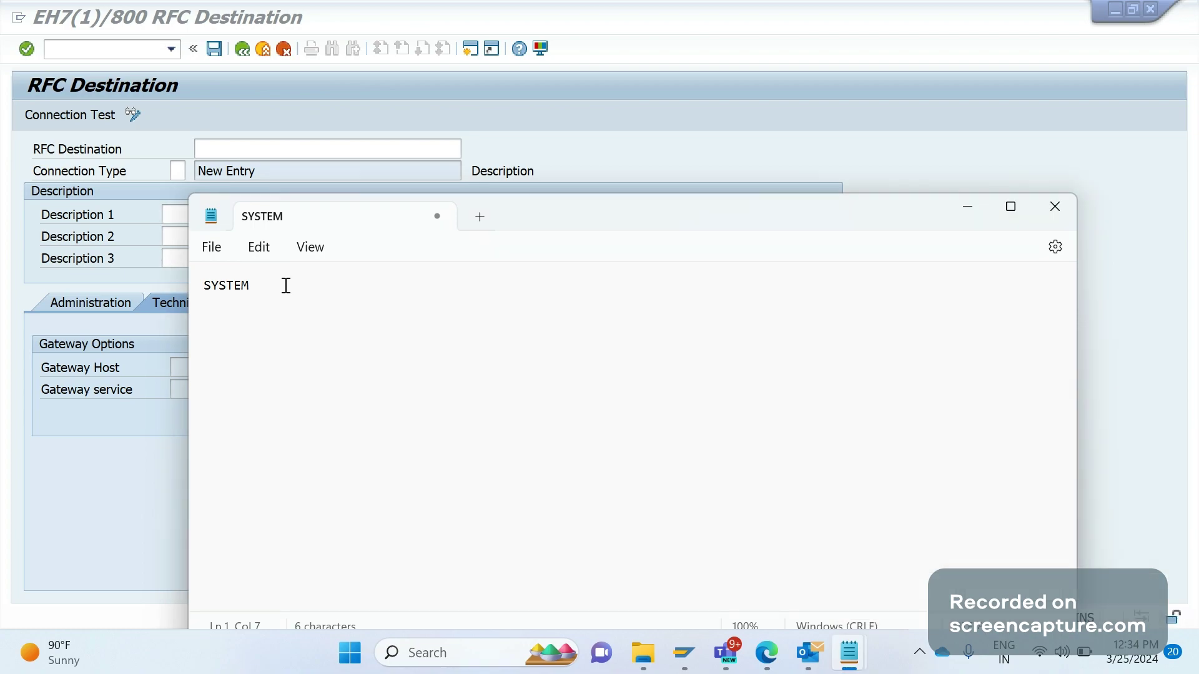
{"action": "type", "text": "+CLNT+client"}
{"action": "key", "text": "Return"}
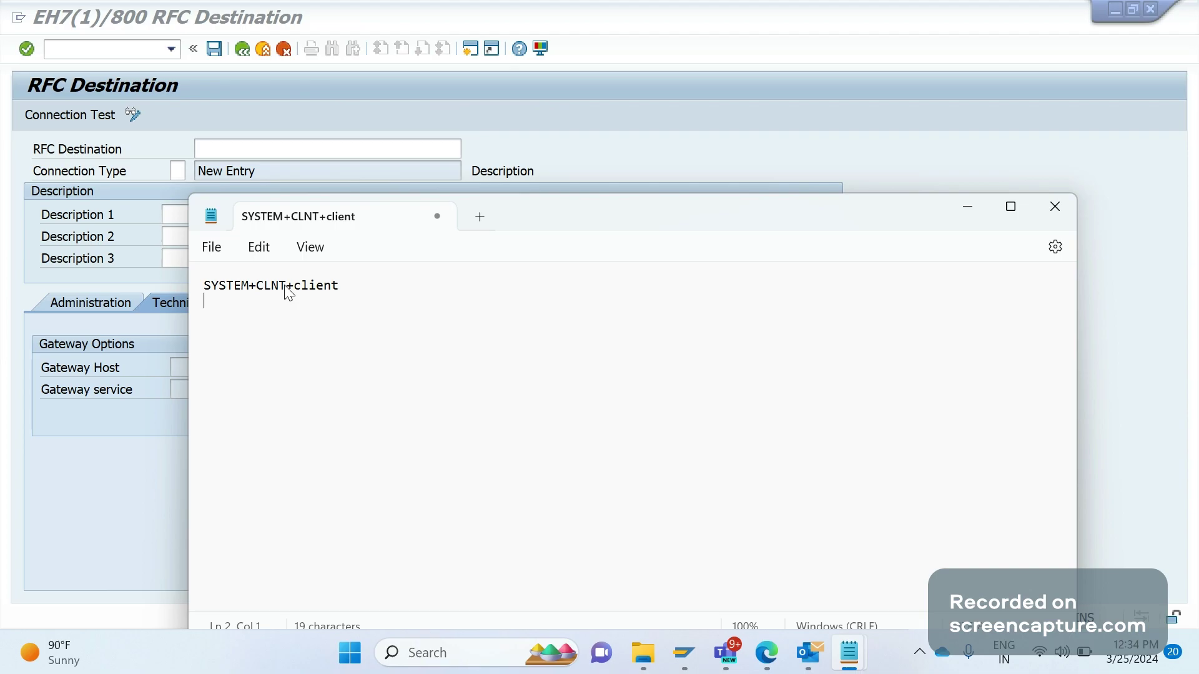
Read the system ID EH7 from SAP's status bar and start line 2 with 'EH7CLNT'
{"action": "key", "text": "alt+Tab"}
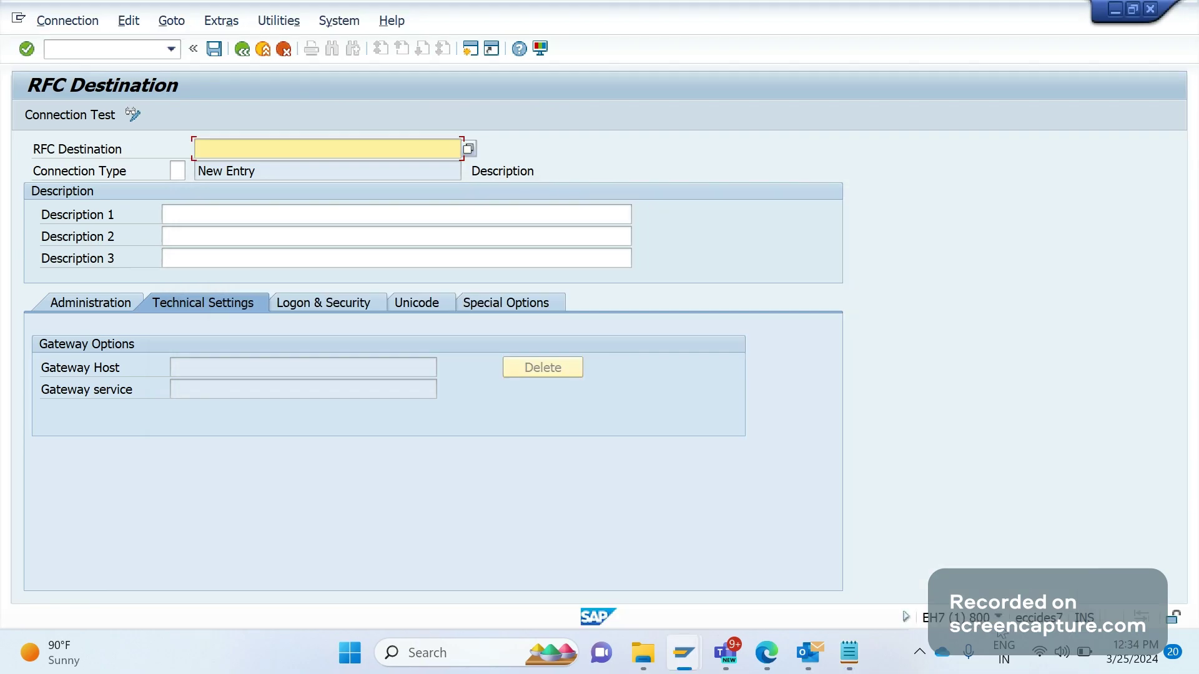
{"action": "left_click", "coordinate": [997, 618]}
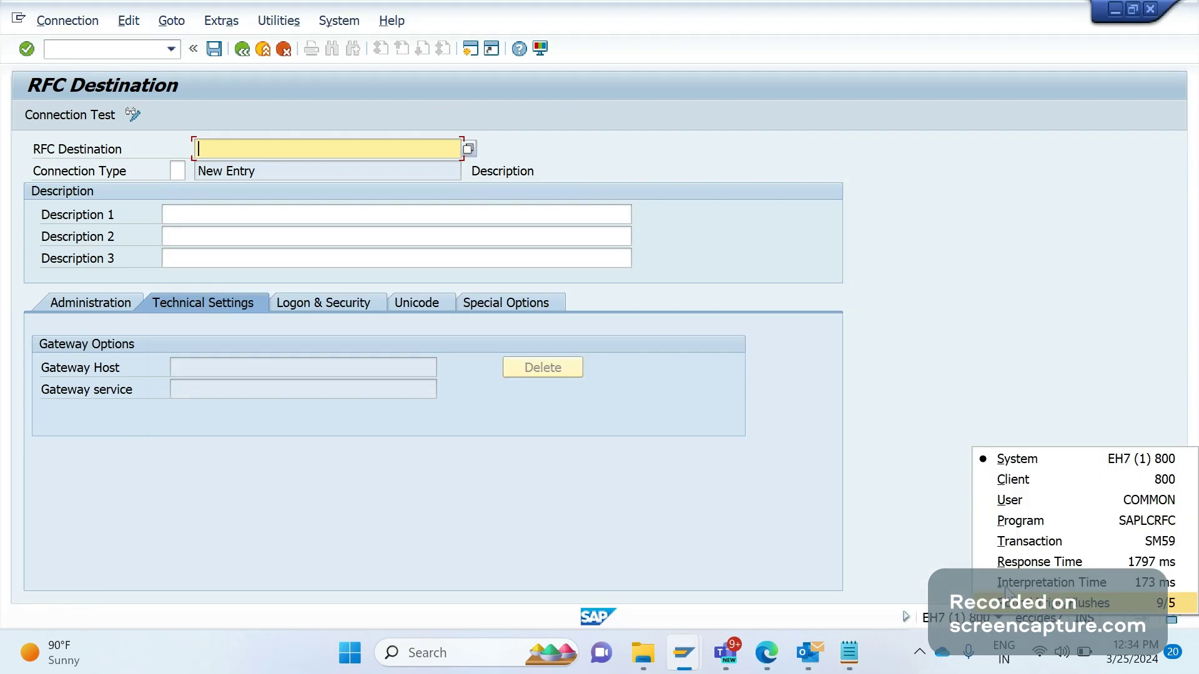
{"action": "left_click", "coordinate": [1048, 463]}
{"action": "key", "text": "alt+Tab"}
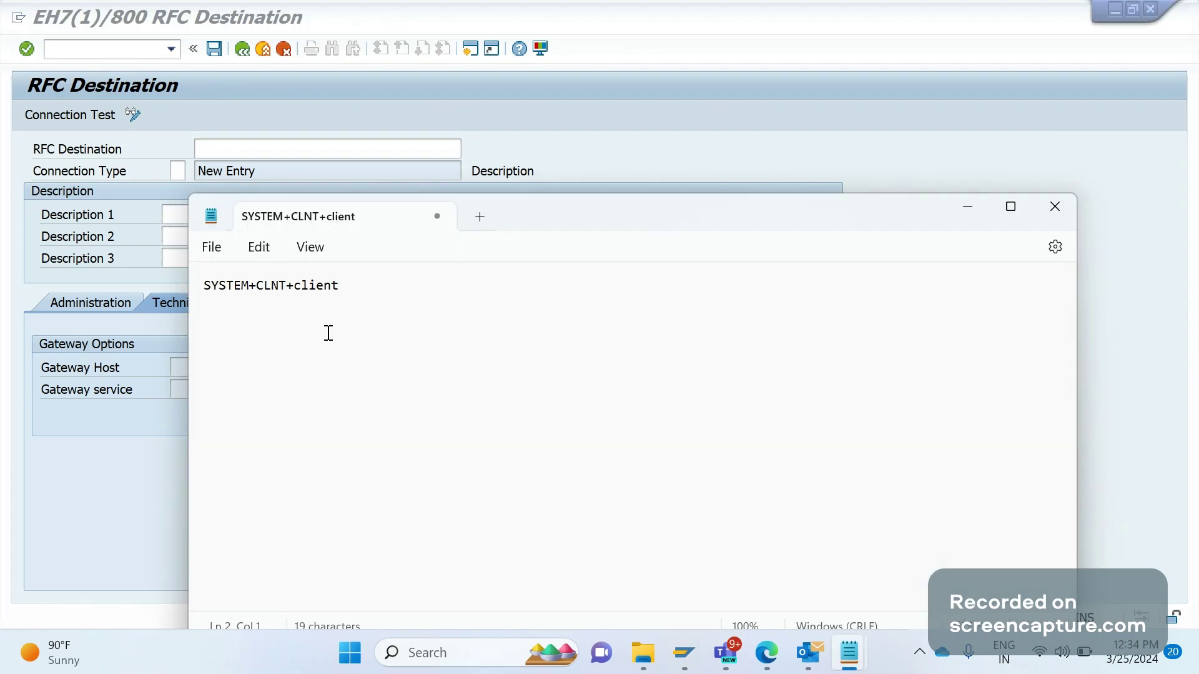
{"action": "type", "text": "EH7"}
{"action": "left_click_drag", "start_coordinate": [256, 286], "coordinate": [283, 286]}
{"action": "key", "text": "ctrl+c"}
{"action": "left_click", "coordinate": [239, 303]}
{"action": "key", "text": "ctrl+v"}
{"action": "type", "text": "T"}
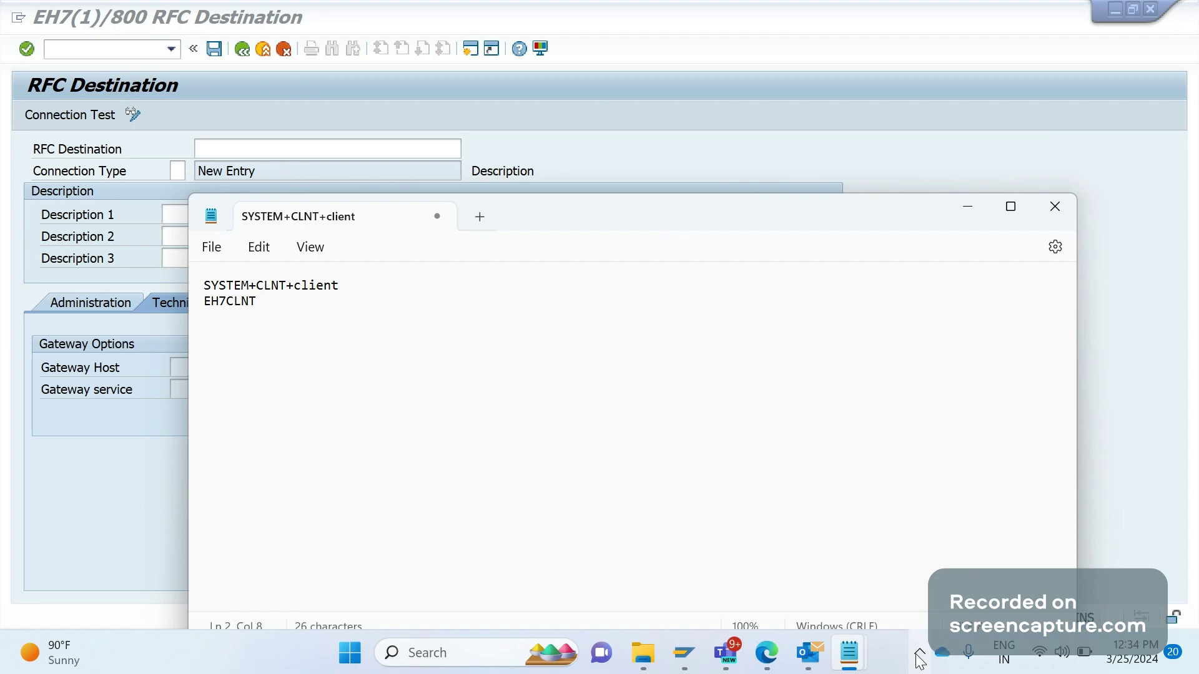
Confirm client 800 in SAP, complete the name EH7CLNT800 in Notepad and copy it
{"action": "key", "text": "alt+Tab"}
{"action": "left_click", "coordinate": [998, 617]}
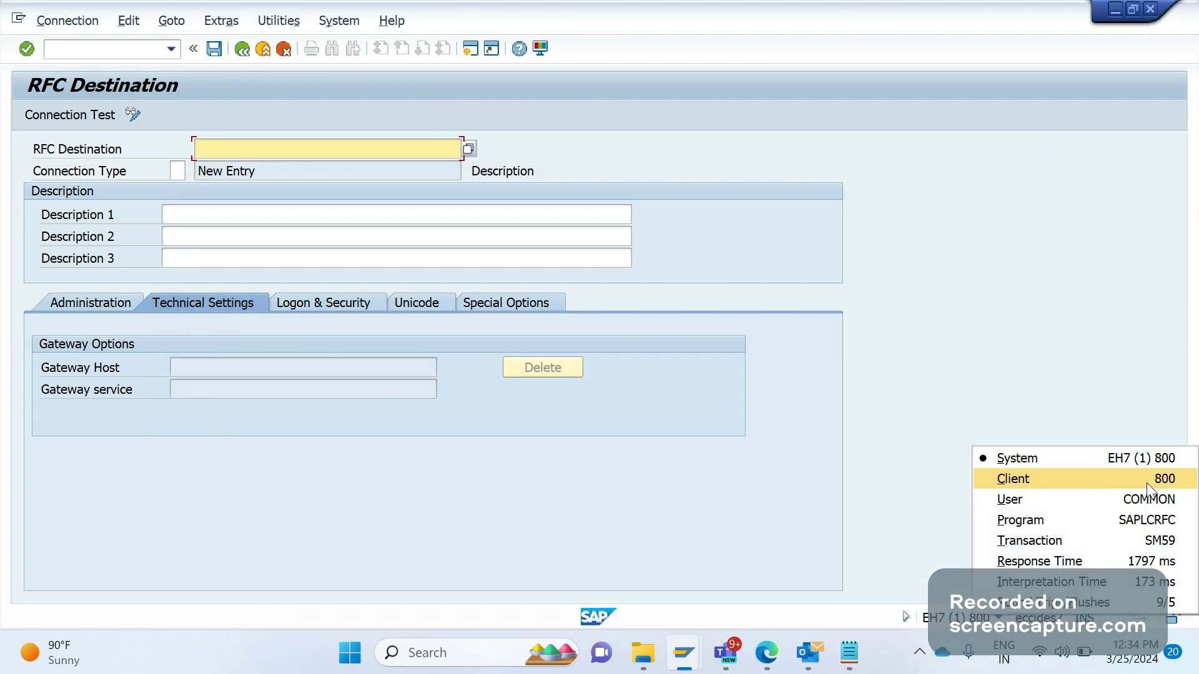
{"action": "key", "text": "alt+Tab"}
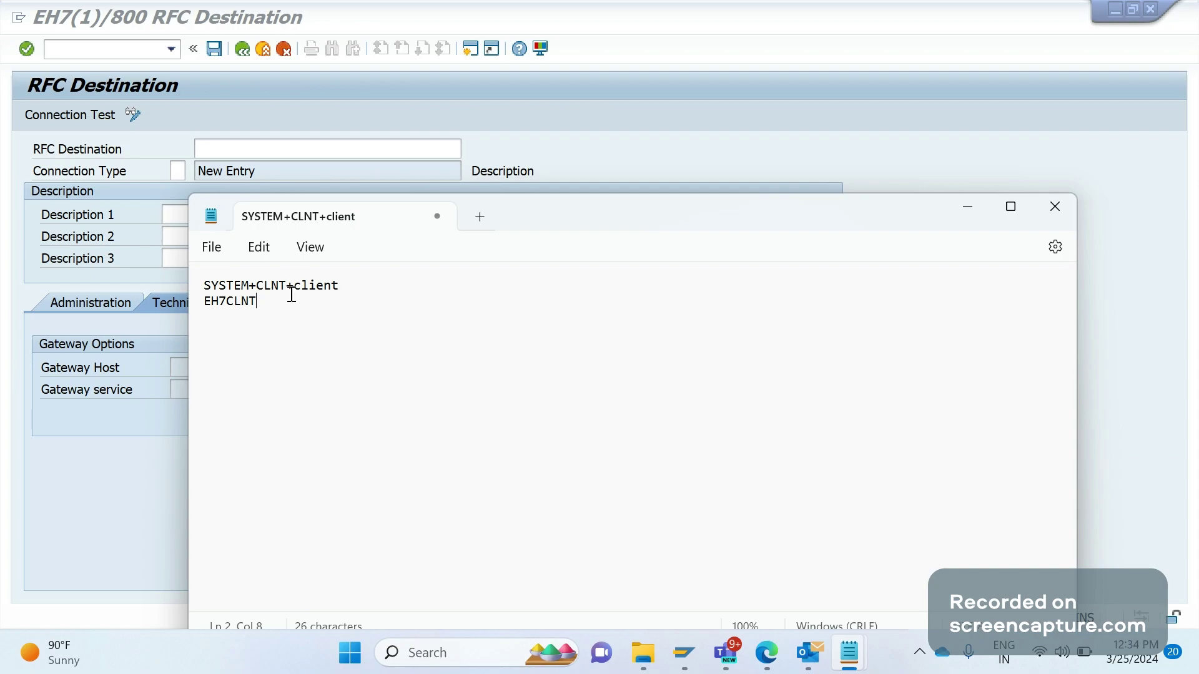
{"action": "type", "text": "800"}
{"action": "key", "text": "shift+Home"}
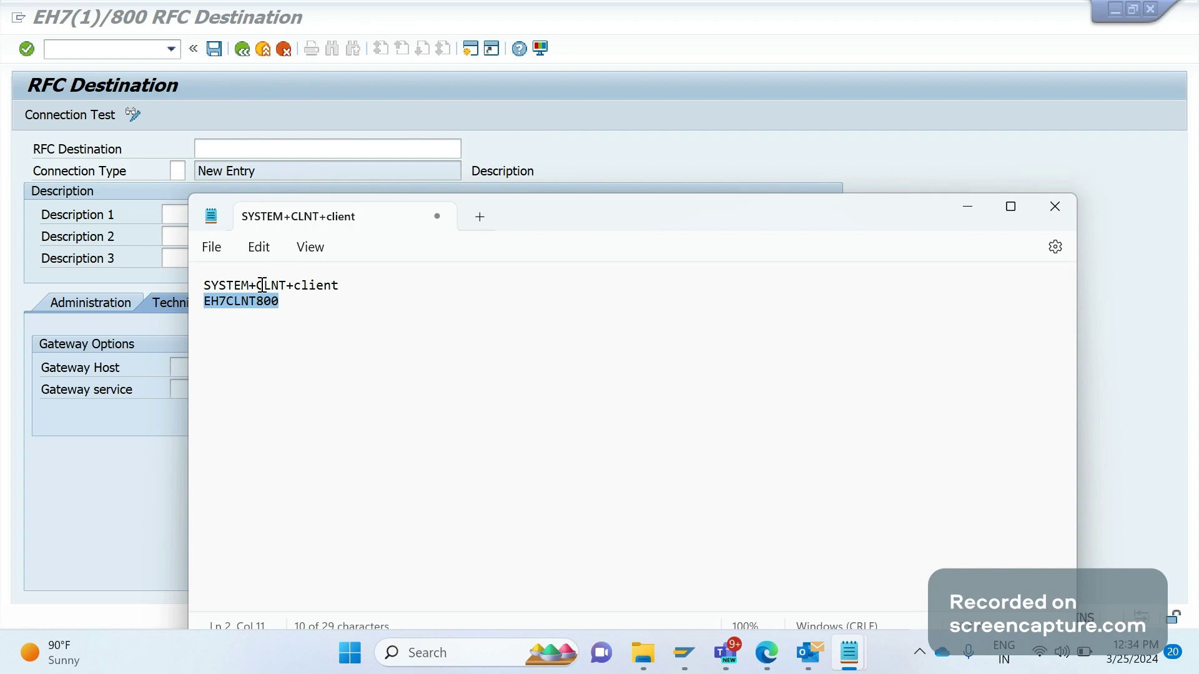
{"action": "left_click", "coordinate": [352, 292]}
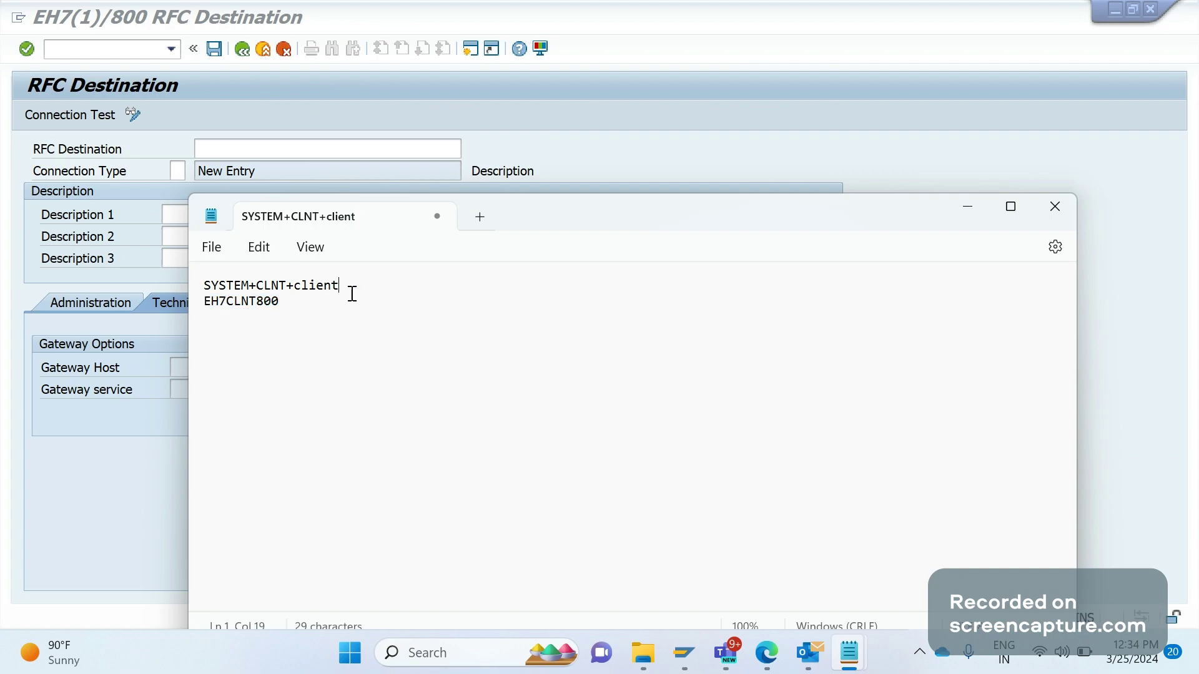
{"action": "double_click", "coordinate": [281, 303]}
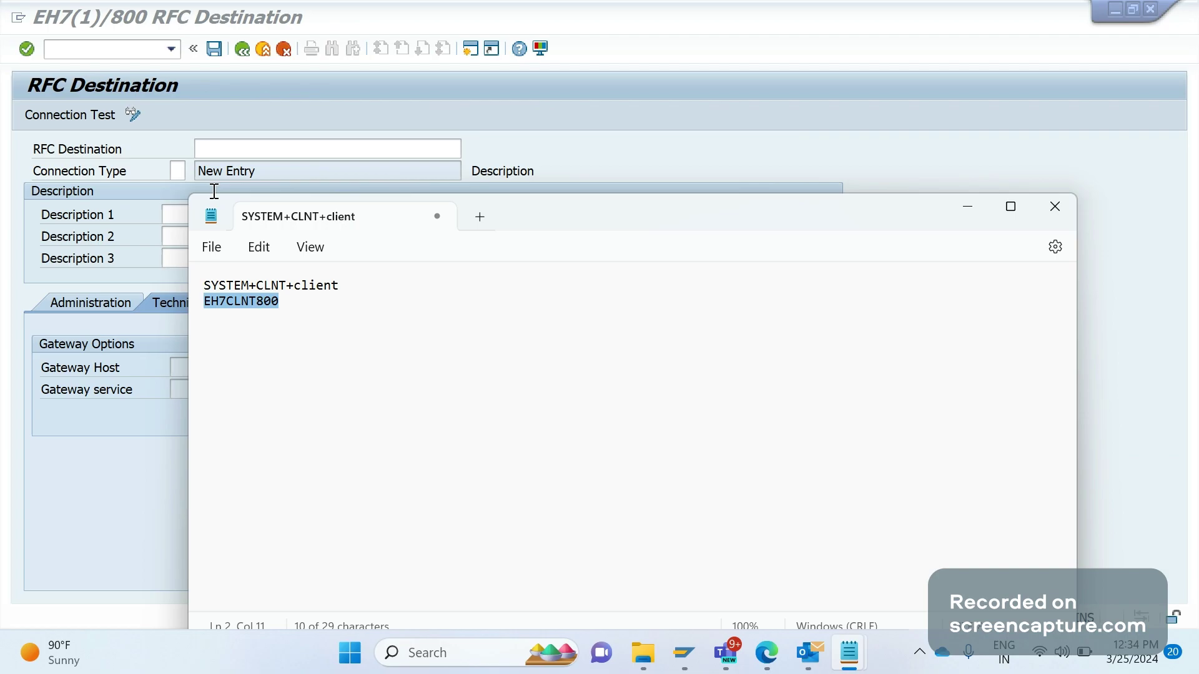
{"action": "key", "text": "ctrl+c"}
{"action": "left_click", "coordinate": [214, 190]}
Paste EH7CLNT800 into the RFC Destination field
{"action": "key", "text": "ctrl+v"}
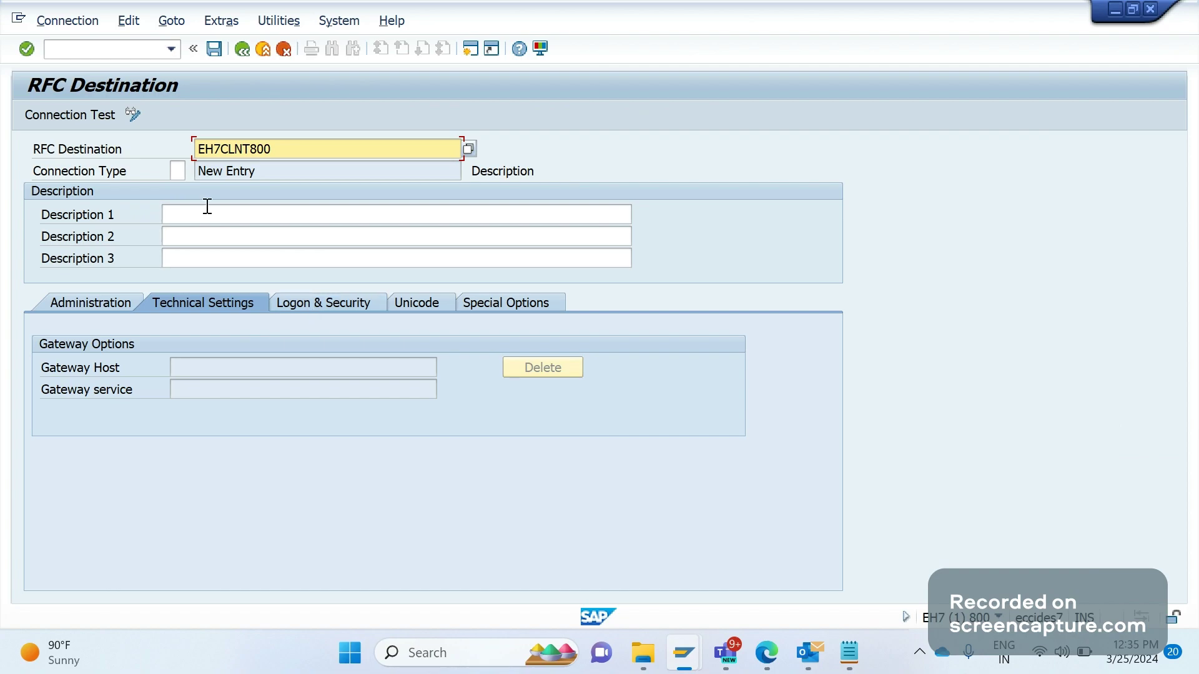
{"action": "left_click", "coordinate": [177, 171]}
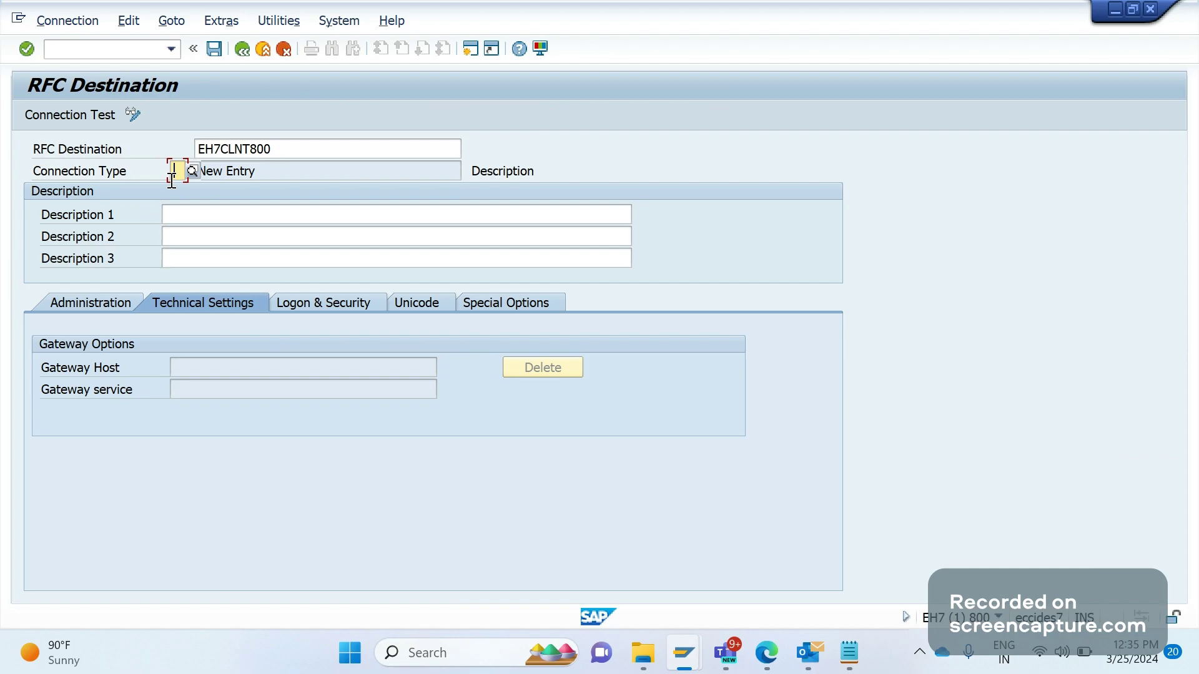
Choose connection type T, Start External Program Using TCP/IP, from the widened value list
{"action": "left_click", "coordinate": [192, 170]}
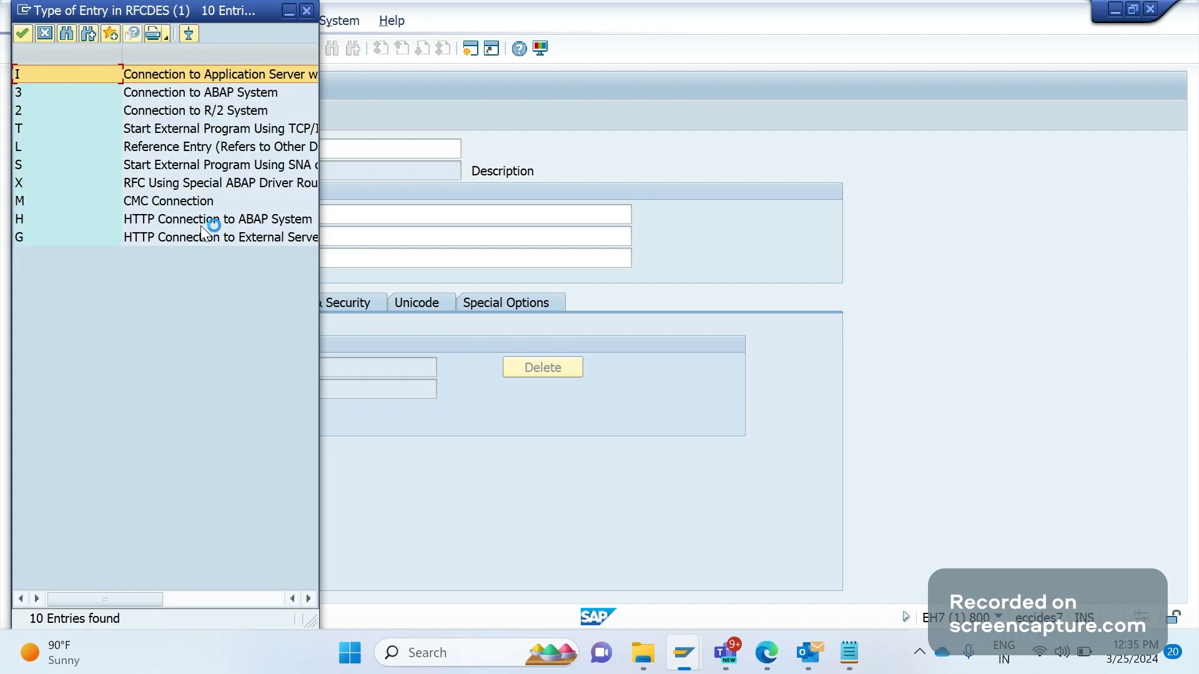
{"action": "left_click", "coordinate": [187, 93]}
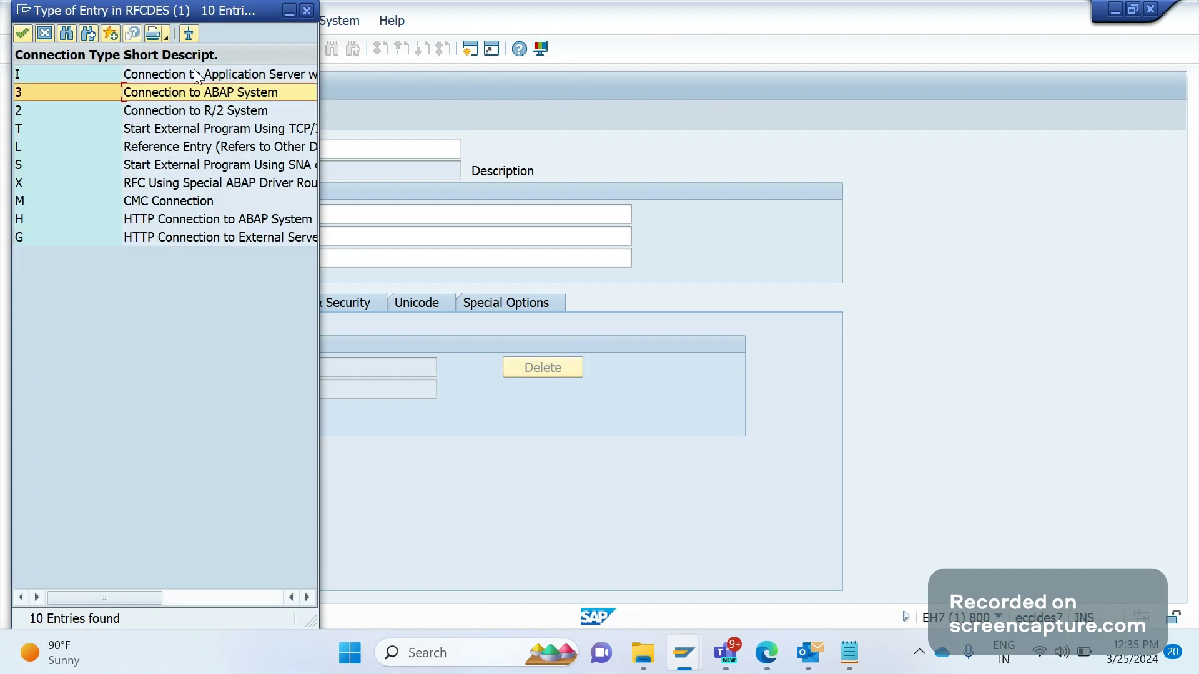
{"action": "left_click_drag", "start_coordinate": [267, 17], "coordinate": [985, 25]}
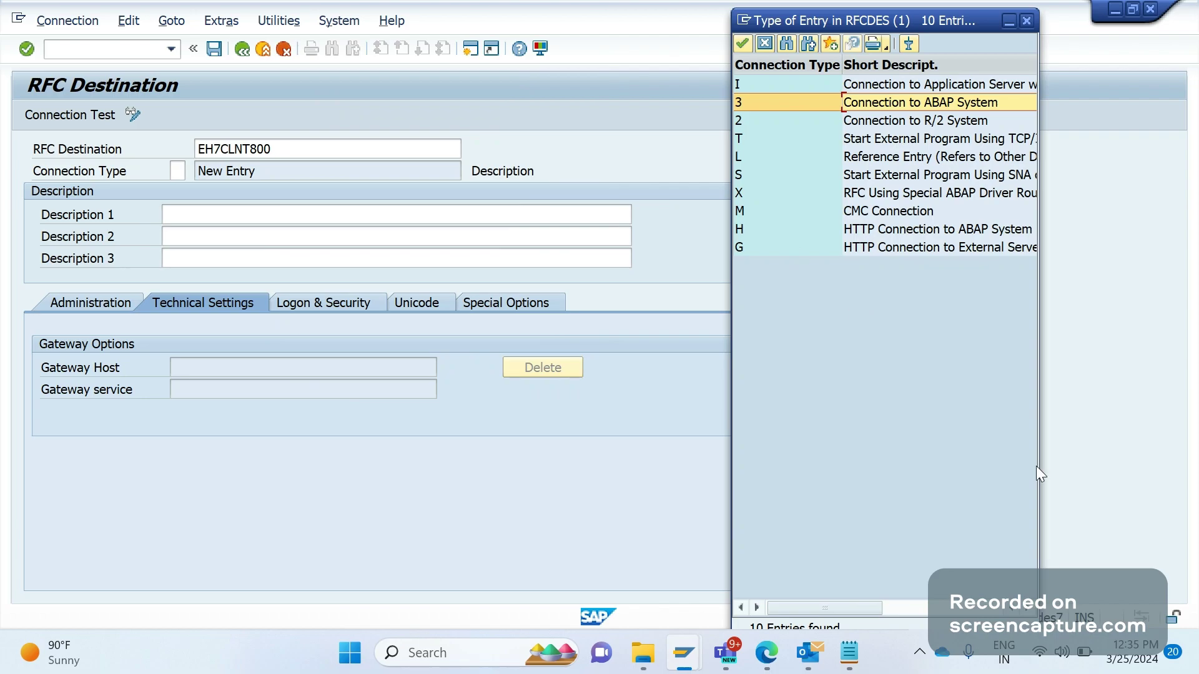
{"action": "left_click_drag", "start_coordinate": [1037, 465], "coordinate": [1098, 420]}
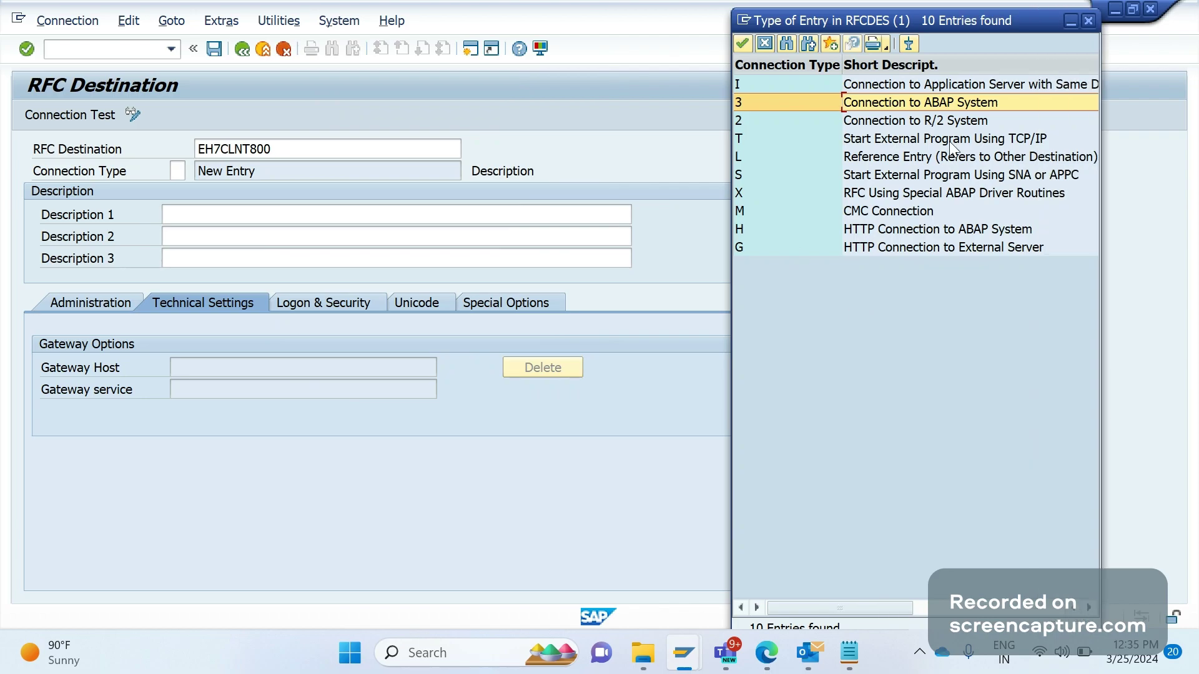
{"action": "left_click", "coordinate": [949, 138]}
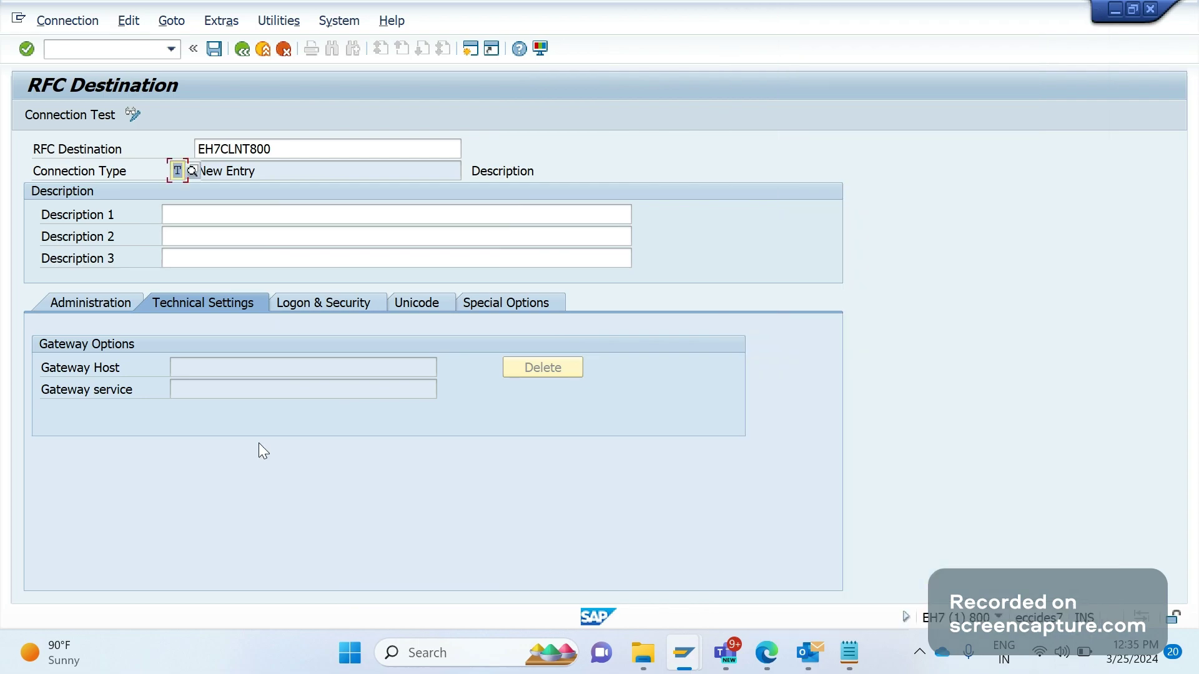
Change the taken name EH7CLNT800 to EH7CLNT81 and confirm past the Document destination warning
{"action": "key", "text": "Return"}
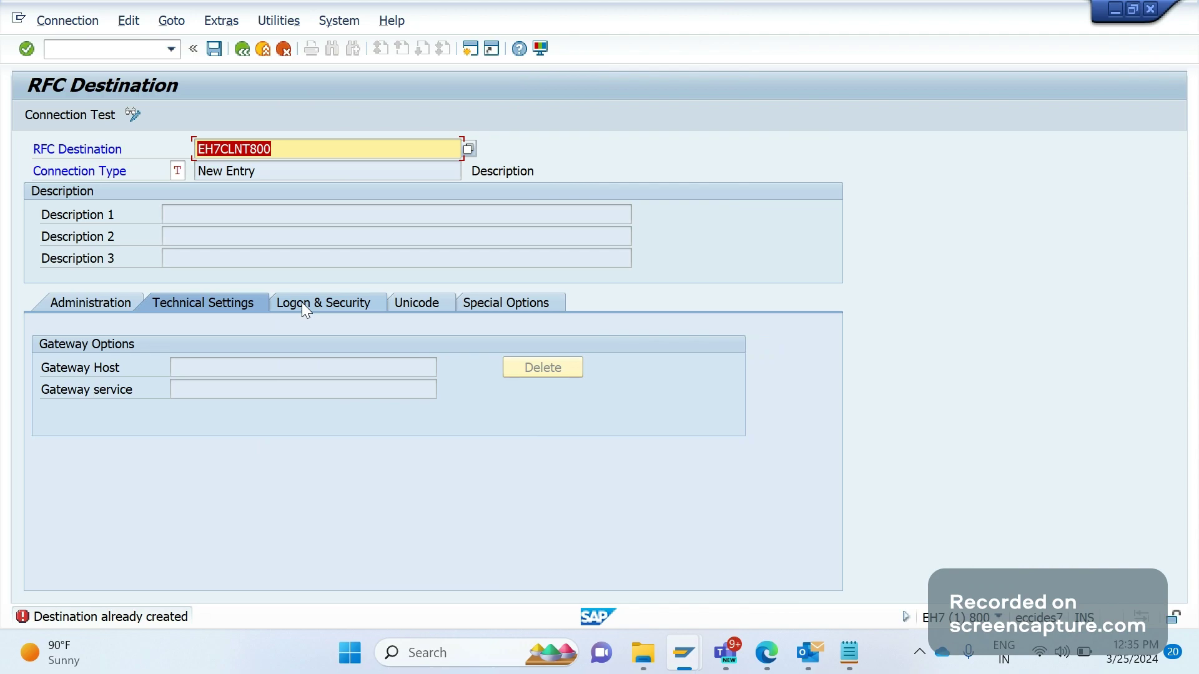
{"action": "left_click", "coordinate": [284, 154]}
{"action": "key", "text": "BackSpace"}
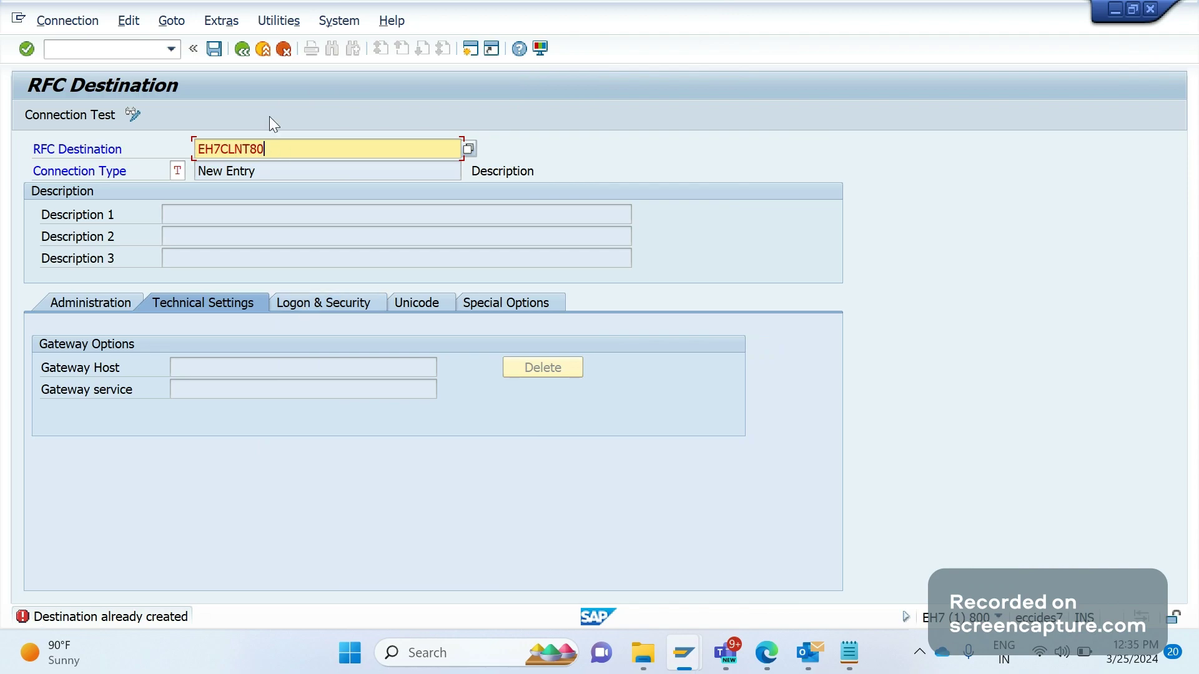
{"action": "type", "text": "1"}
{"action": "key", "text": "Return"}
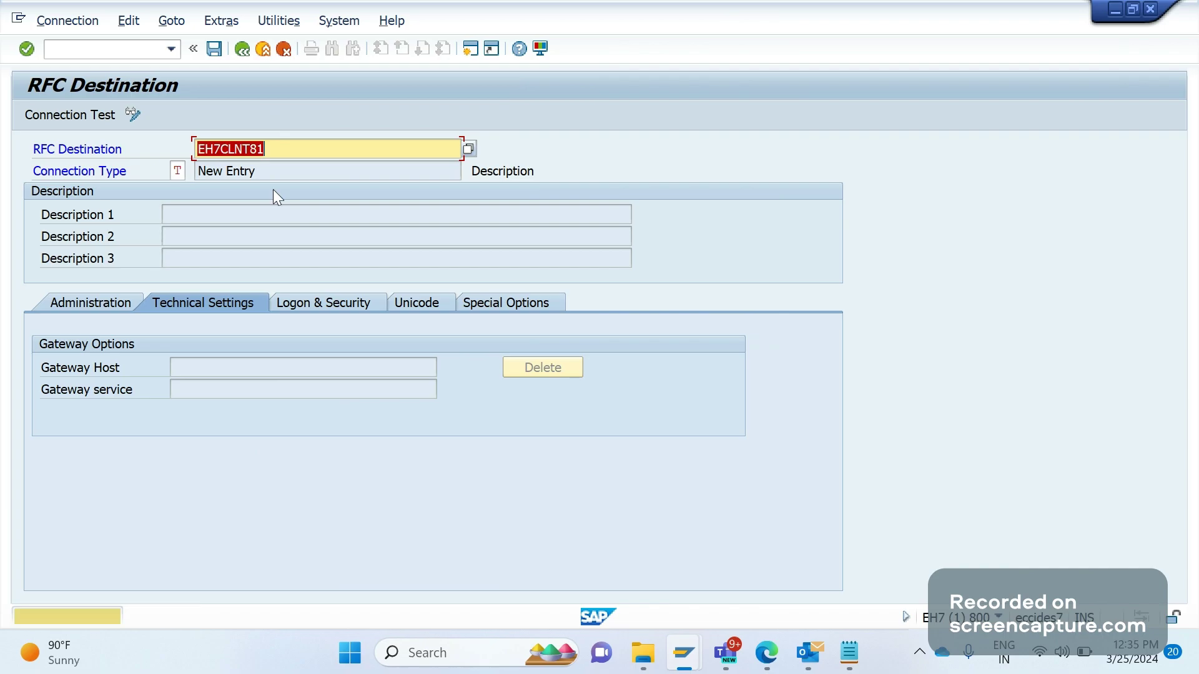
{"action": "key", "text": "Return"}
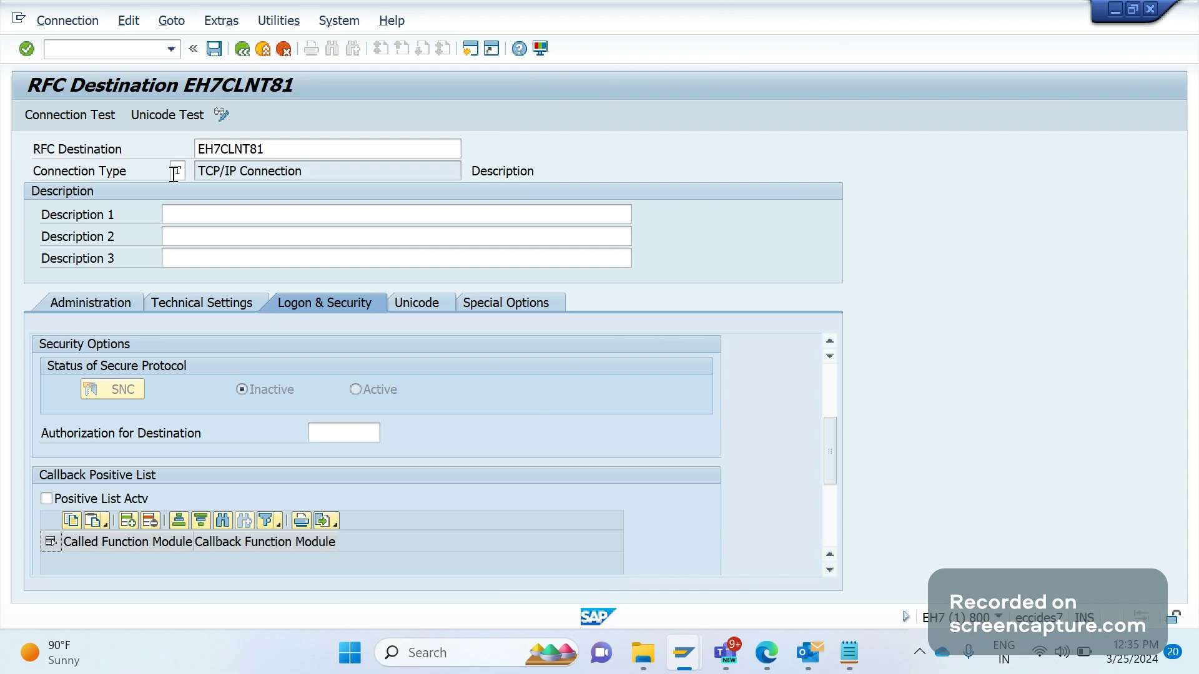
Set destination EH7CLNT81 to connection type 3 (ABAP Connection)
{"action": "type", "text": "3"}
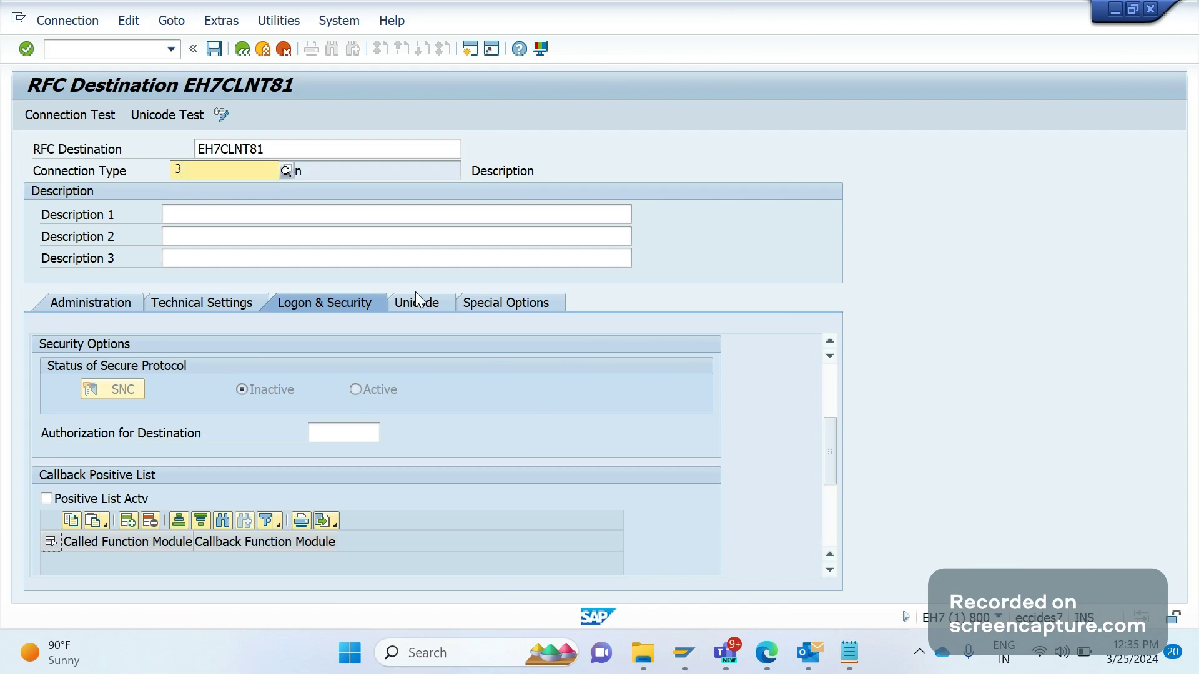
{"action": "left_click", "coordinate": [261, 200]}
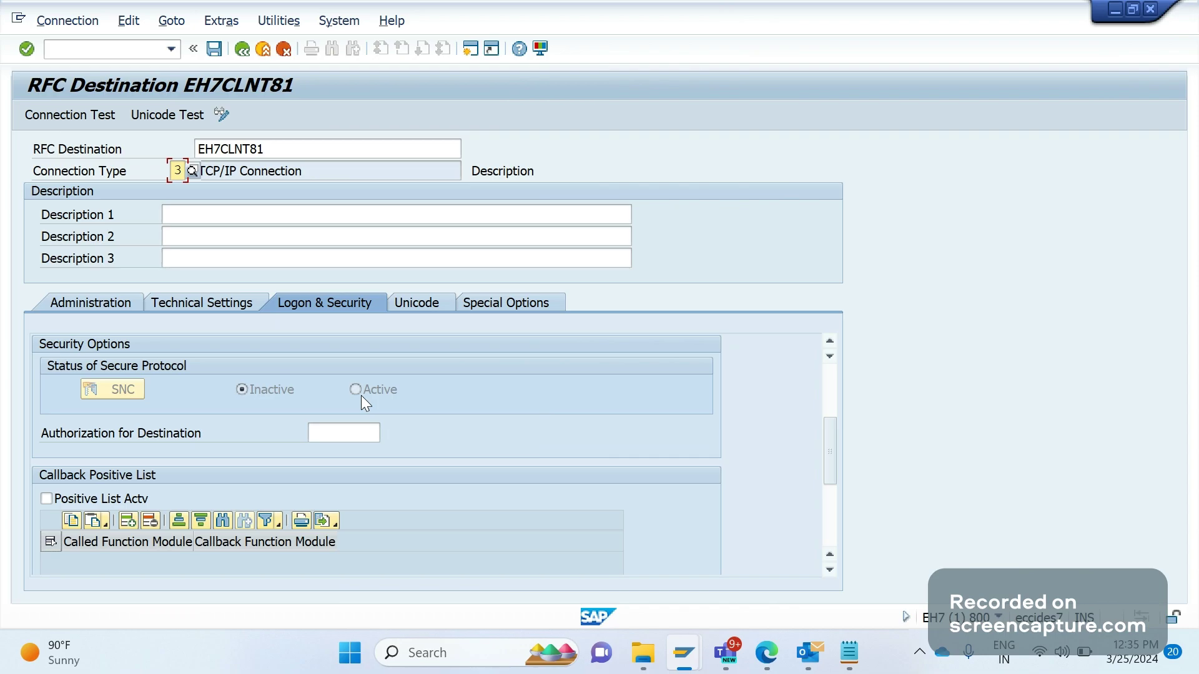
{"action": "key", "text": "Return"}
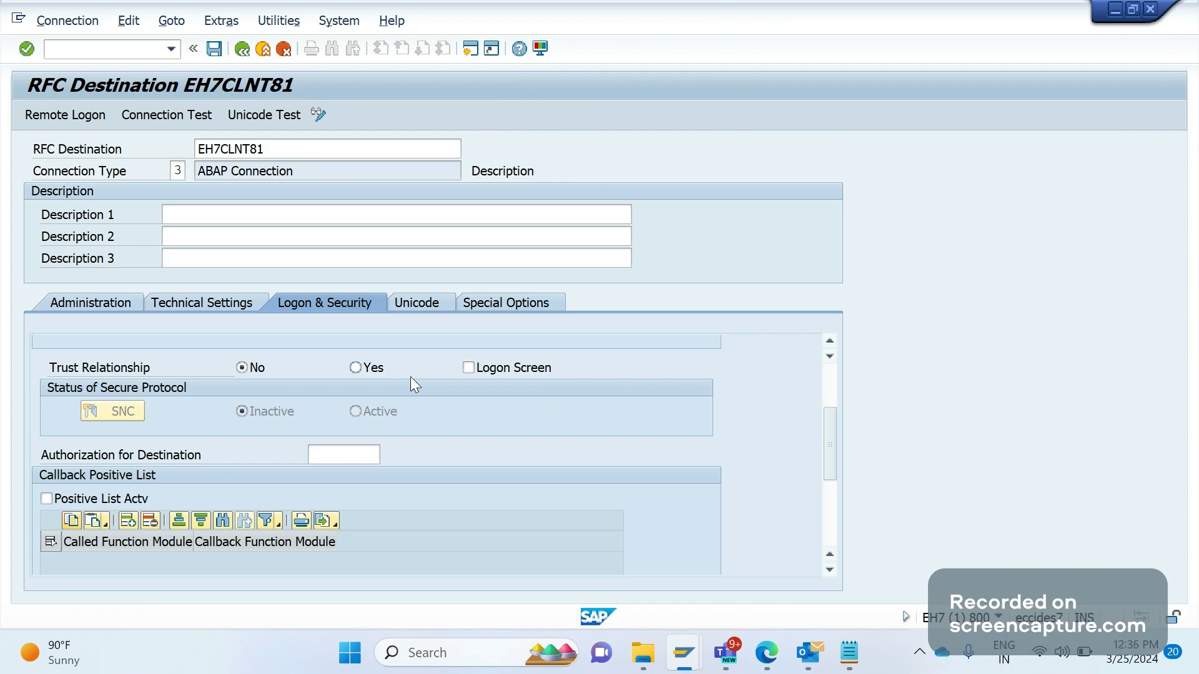
Turn on the Logon Screen option, add a Callback Positive List row, and save the destination
{"action": "left_click", "coordinate": [468, 367]}
{"action": "left_click", "coordinate": [128, 523]}
{"action": "scroll", "coordinate": [361, 494], "scroll_direction": "down", "scroll_amount": 1}
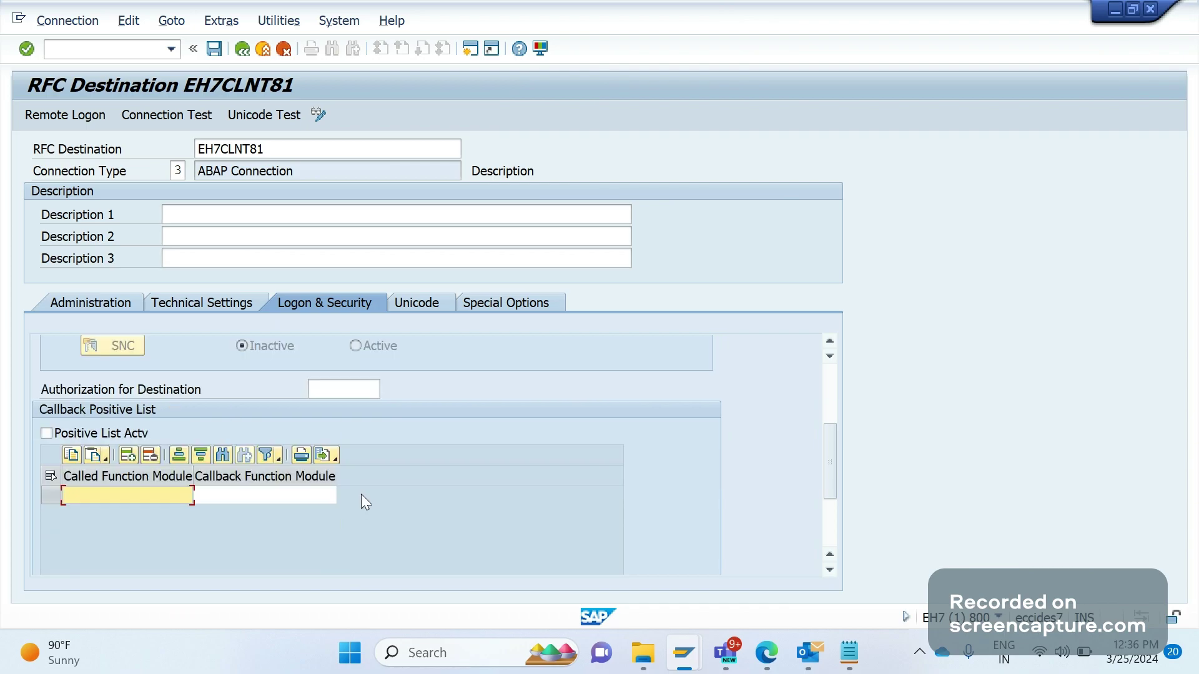
{"action": "scroll", "coordinate": [361, 493], "scroll_direction": "up", "scroll_amount": 3}
{"action": "key", "text": "ctrl+s"}
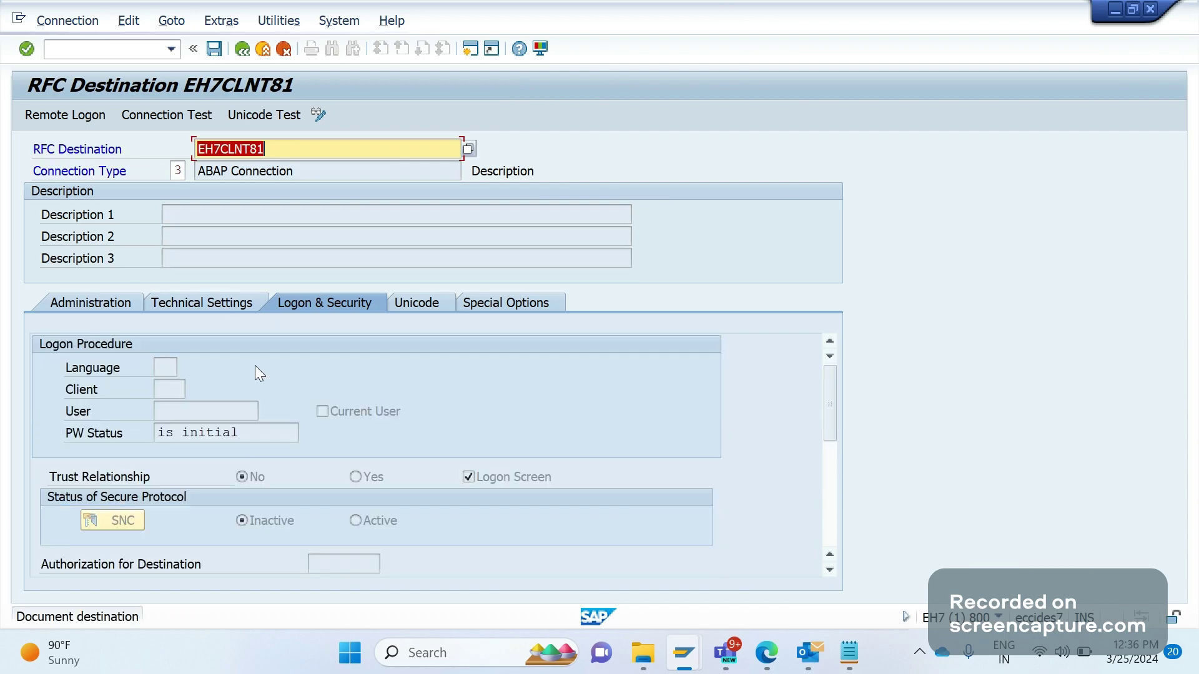
Check the logon user and password status, then bring up Technical Settings
{"action": "left_click", "coordinate": [180, 405]}
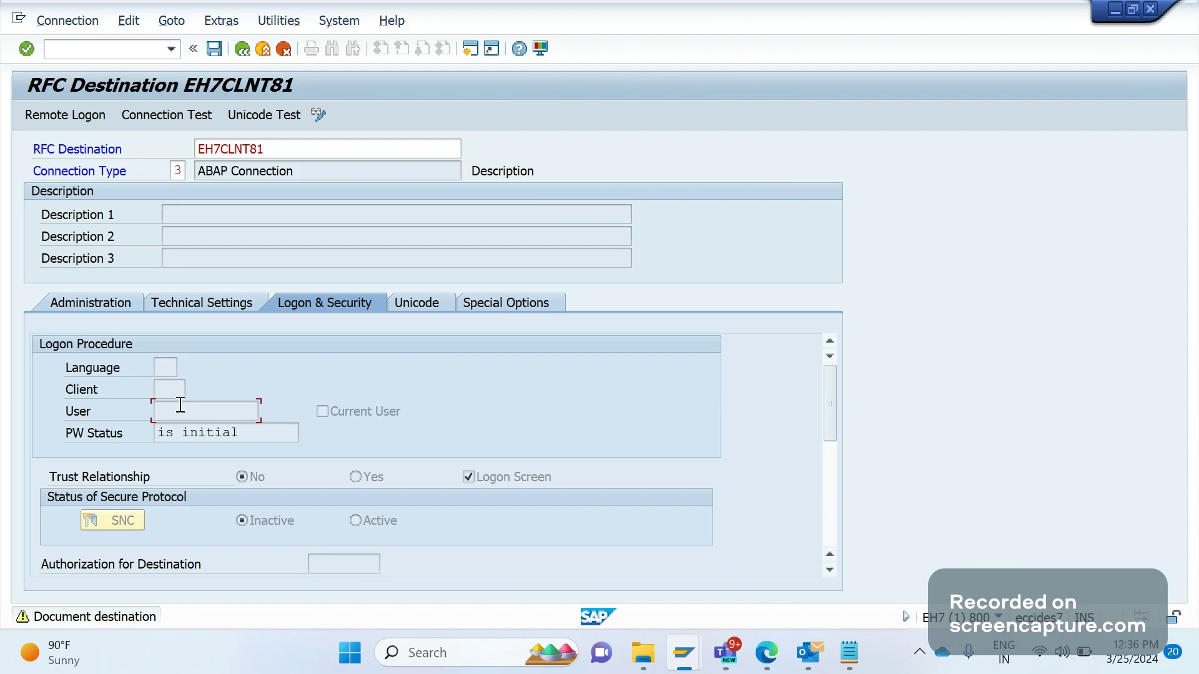
{"action": "left_click", "coordinate": [207, 432]}
{"action": "left_click", "coordinate": [177, 305]}
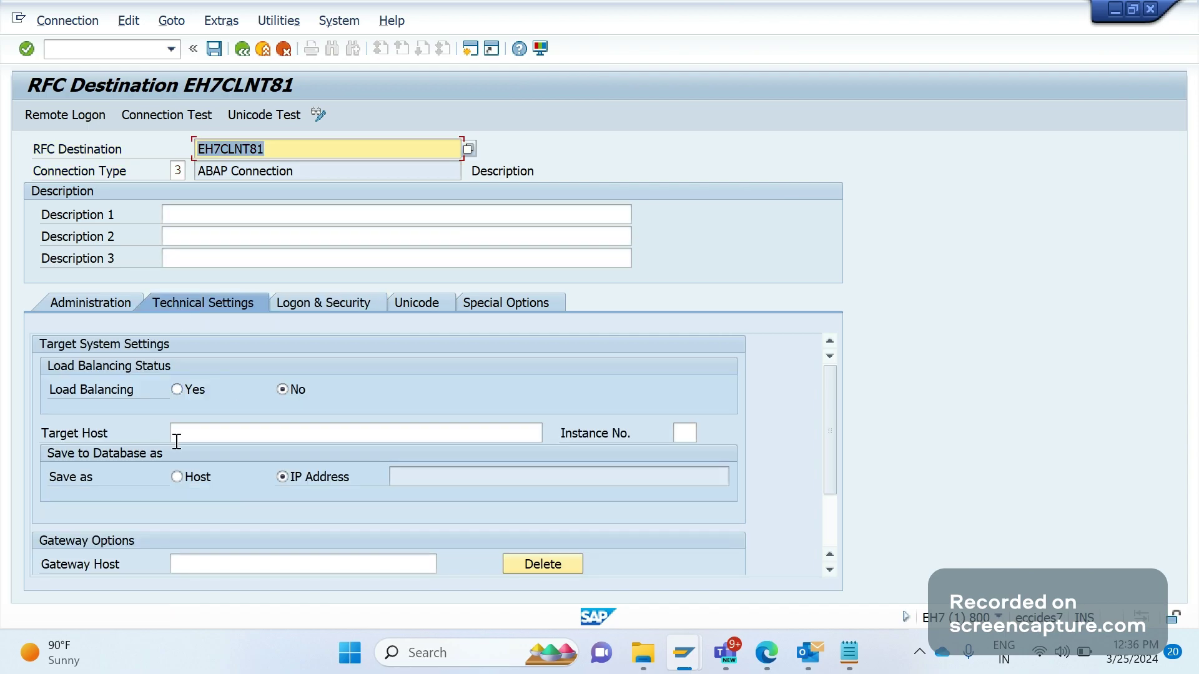
Leave Target Host and Instance No. blank and switch EH7CLNT81 to display-only mode
{"action": "left_click", "coordinate": [204, 439]}
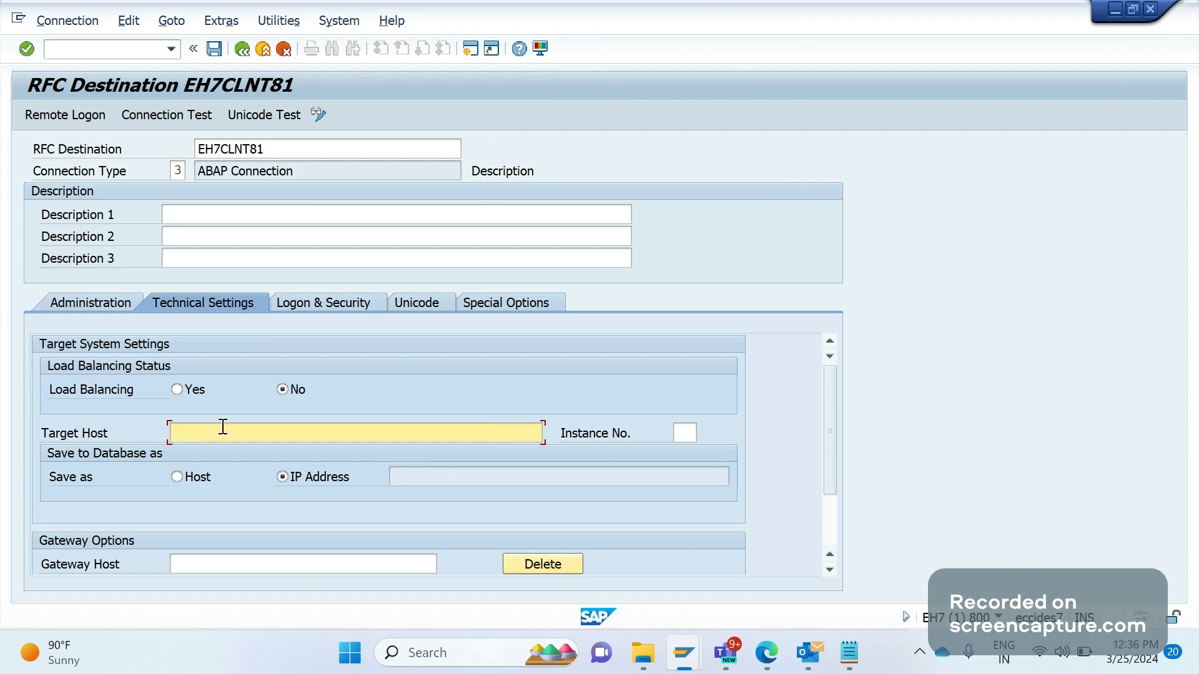
{"action": "left_click", "coordinate": [687, 431]}
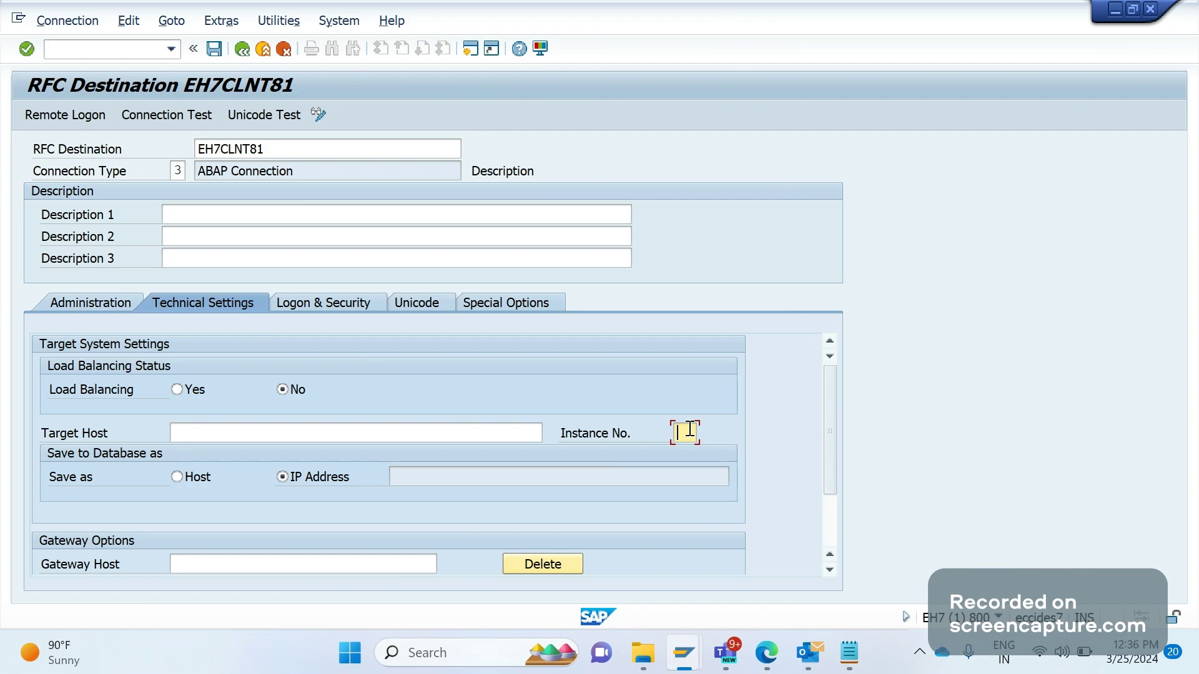
{"action": "key", "text": "ctrl+F1"}
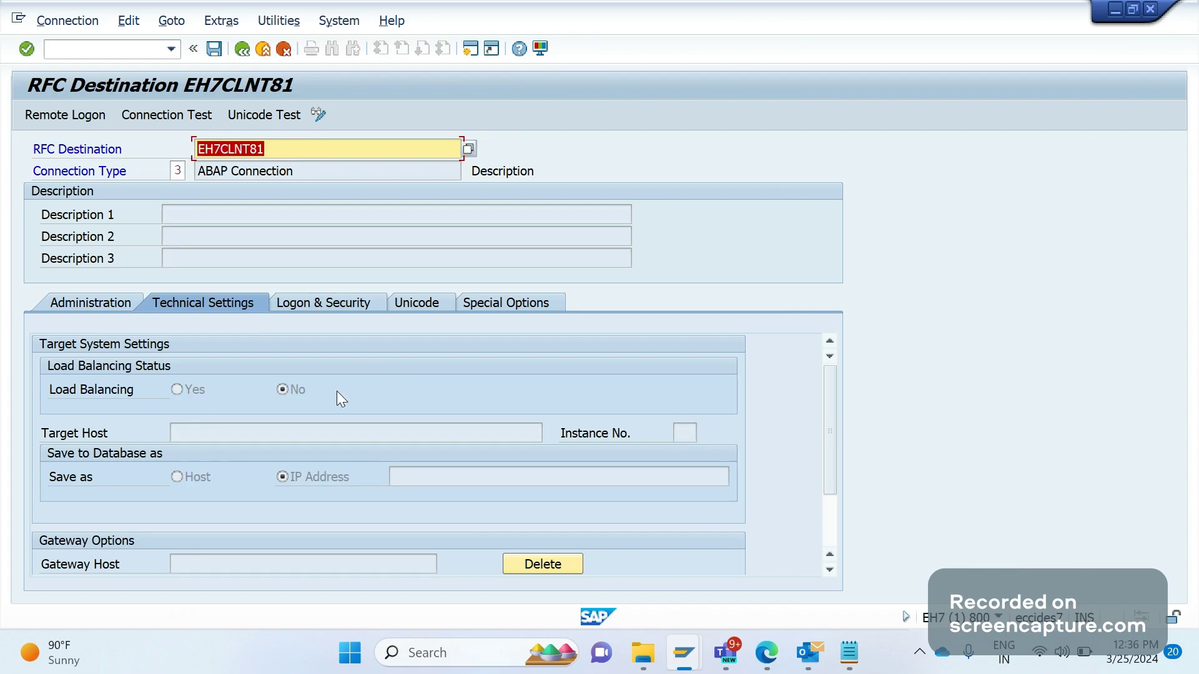
{"action": "key", "text": "Return"}
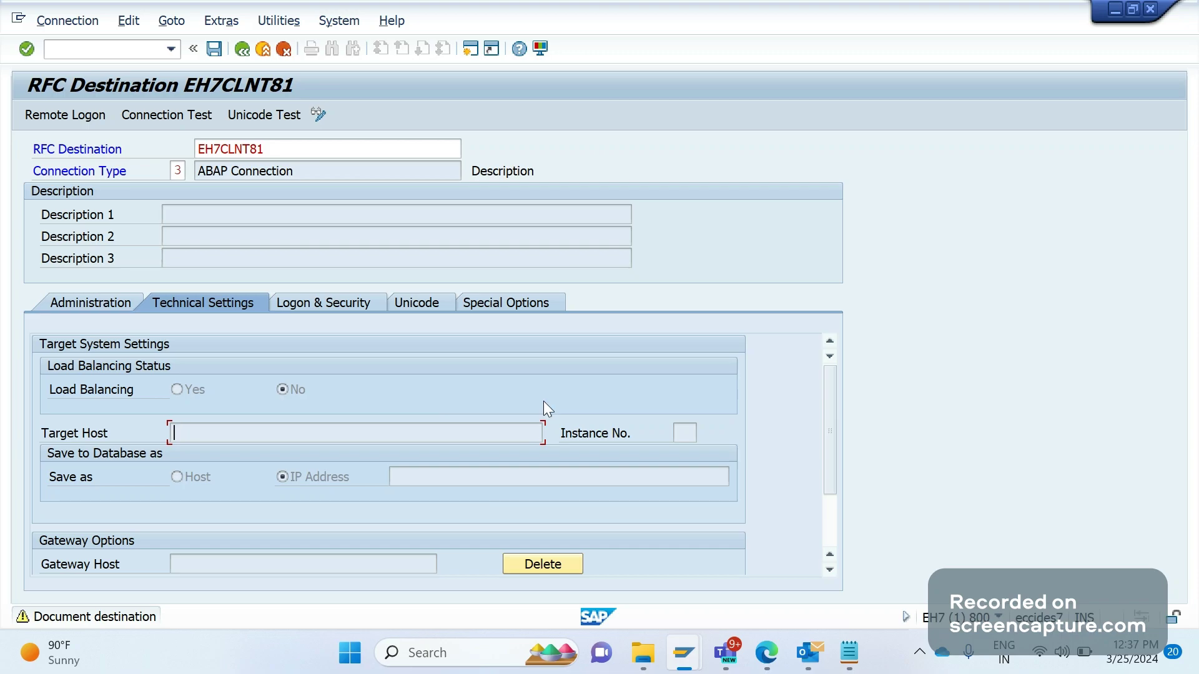
Go back from EH7CLNT81 and answer the save prompt to reach the SM59 connection tree
{"action": "left_click", "coordinate": [243, 55]}
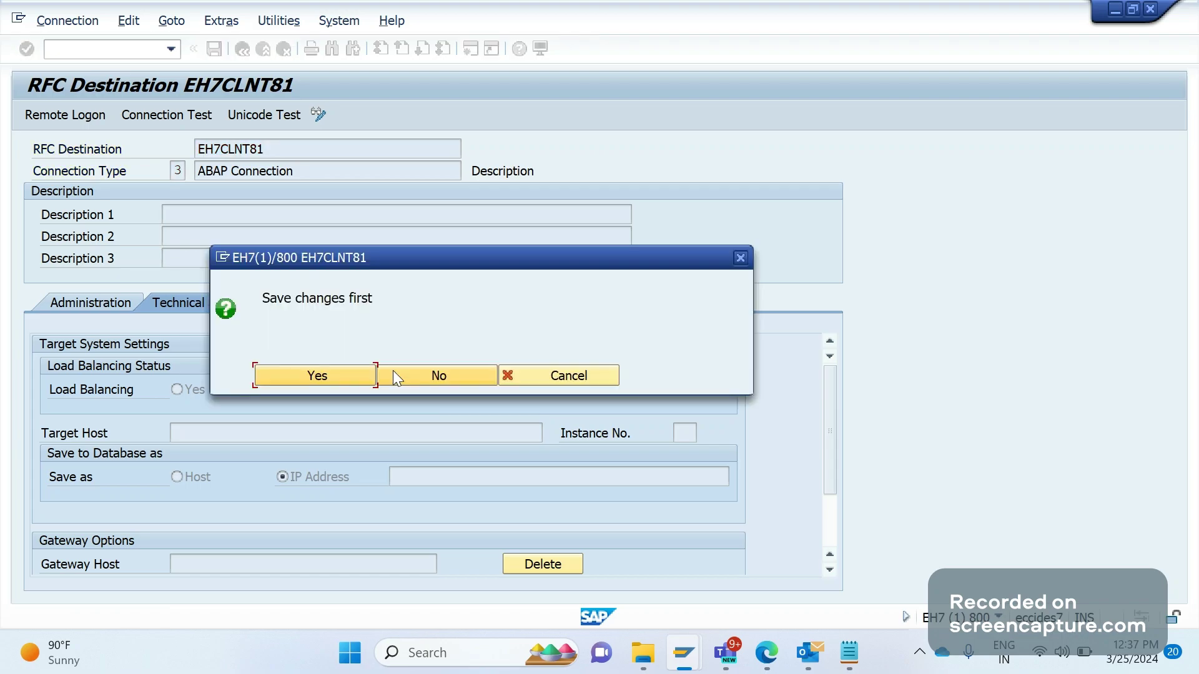
{"action": "left_click", "coordinate": [392, 369]}
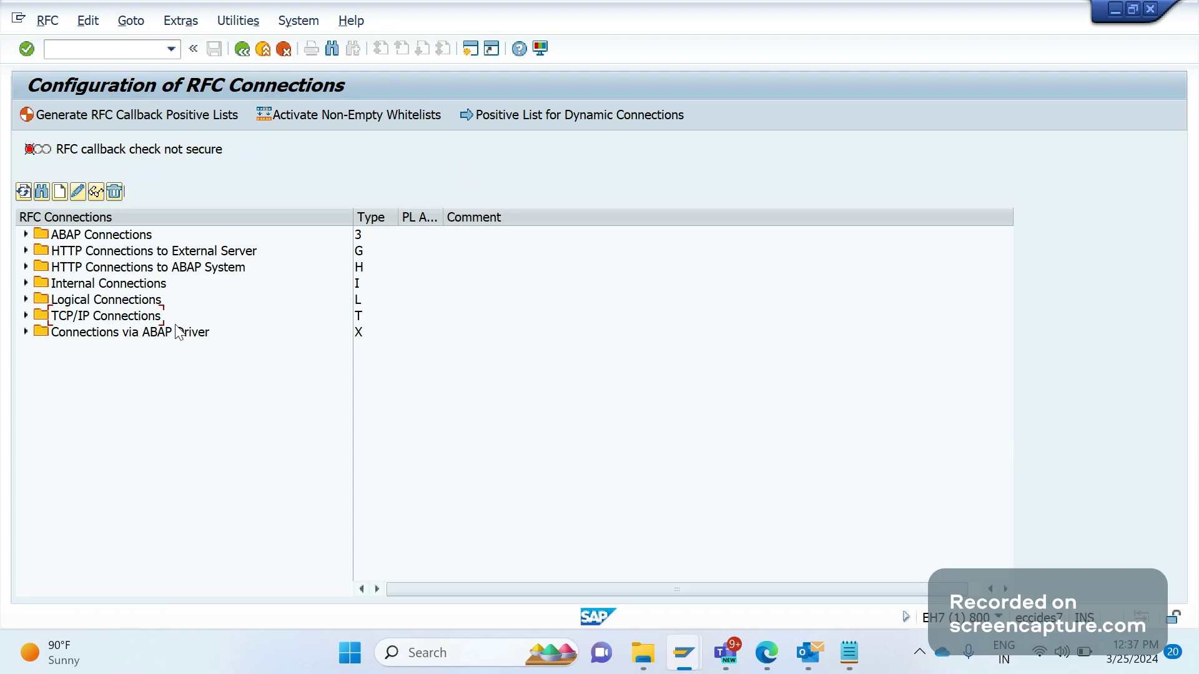
Start SE16 in a new session with /oSE16 and load table RFCDES
{"action": "left_click", "coordinate": [127, 49]}
{"action": "type", "text": "/ose16"}
{"action": "key", "text": "Return"}
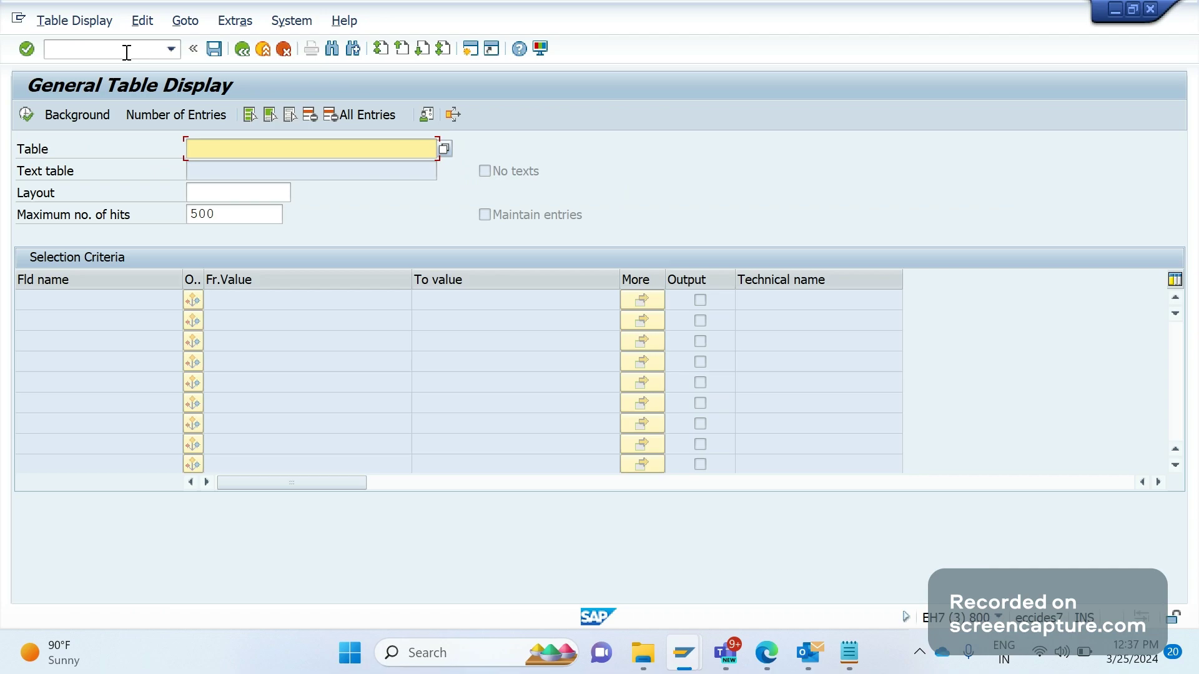
{"action": "type", "text": "t"}
{"action": "key", "text": "BackSpace"}
{"action": "type", "text": "rf"}
{"action": "left_click", "coordinate": [127, 52]}
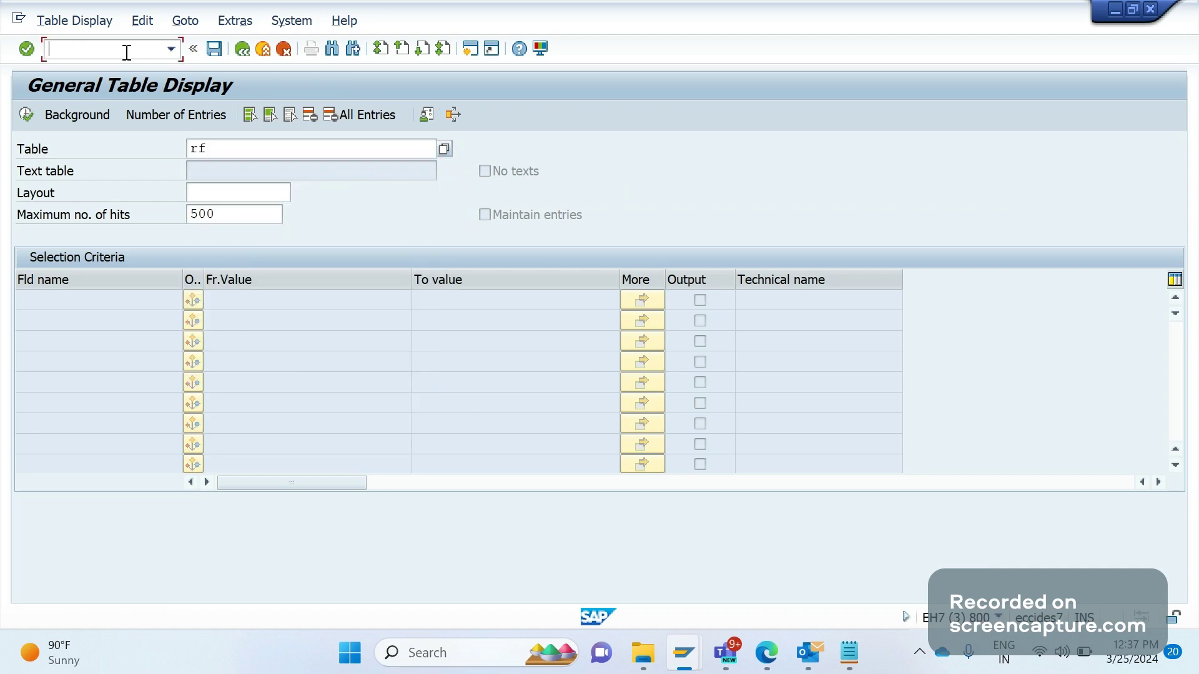
{"action": "type", "text": "c"}
{"action": "double_click", "coordinate": [100, 52]}
{"action": "key", "text": "BackSpace"}
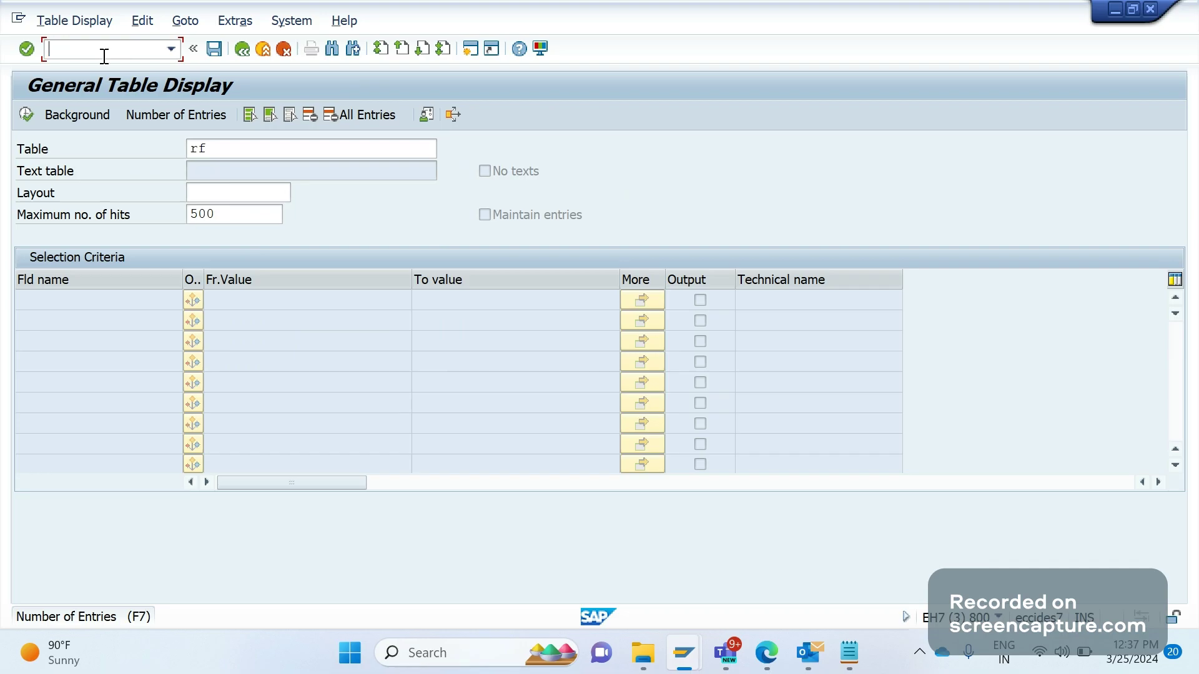
{"action": "left_click", "coordinate": [223, 150]}
{"action": "type", "text": "cdes"}
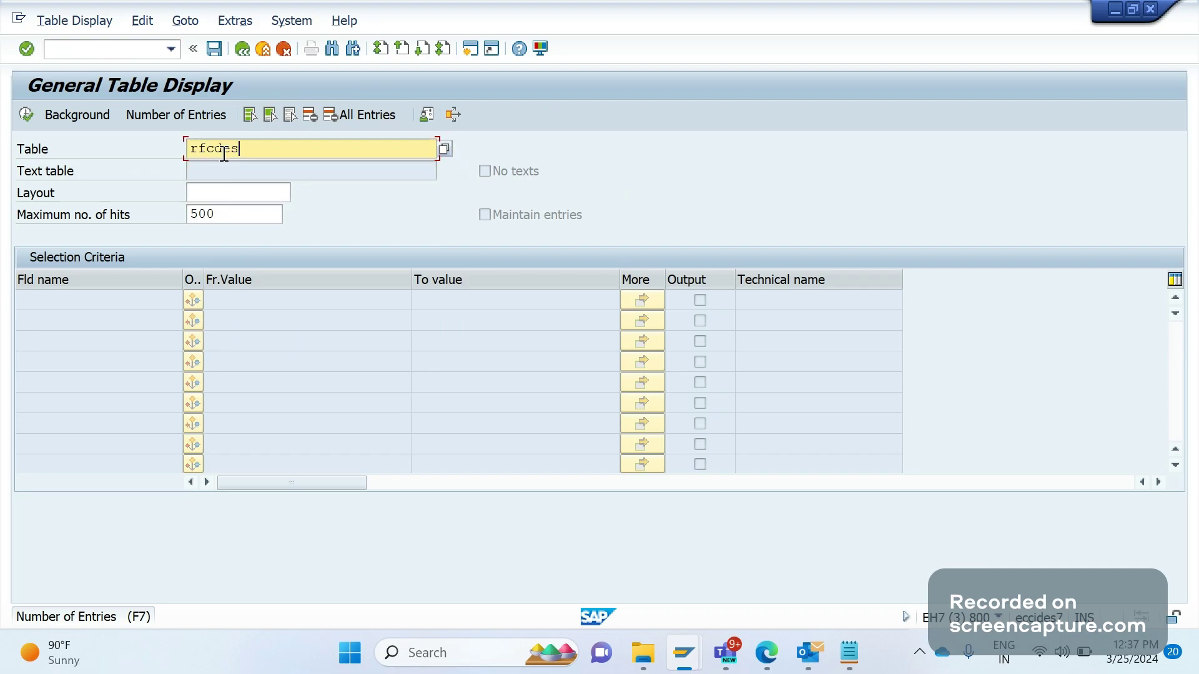
{"action": "key", "text": "Return"}
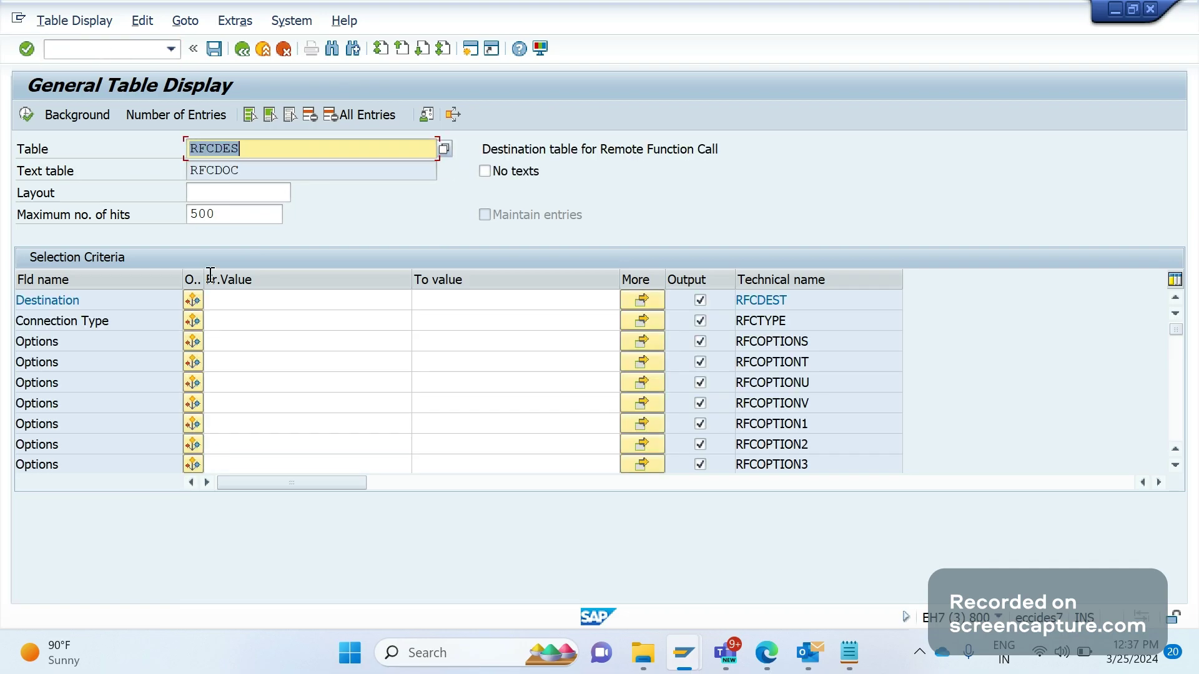
Clear the 500 maximum-hits limit and execute the RFCDES query
{"action": "left_click", "coordinate": [126, 211]}
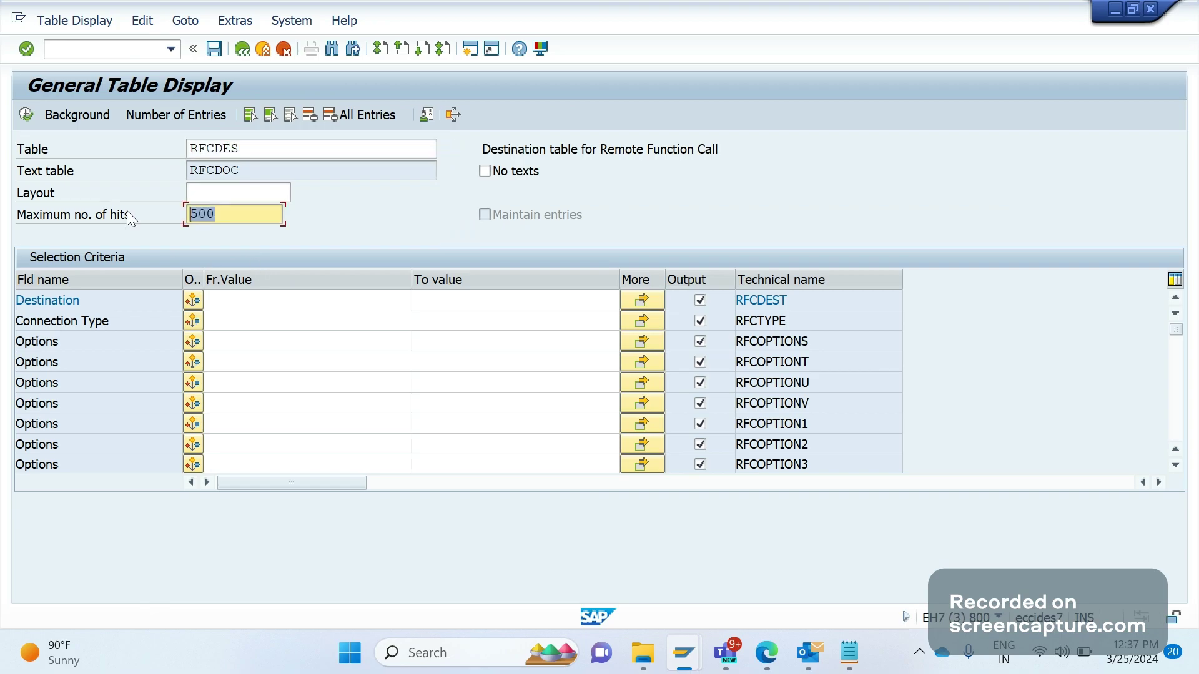
{"action": "key", "text": "BackSpace"}
{"action": "left_click", "coordinate": [210, 320]}
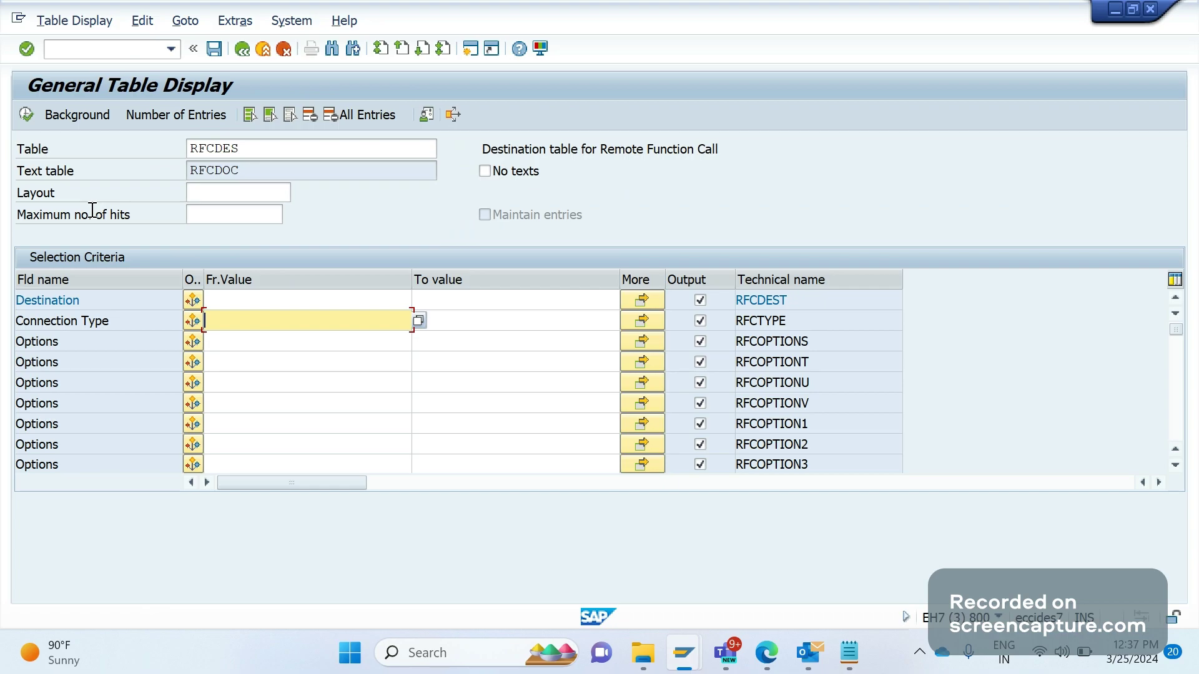
{"action": "key", "text": "F8"}
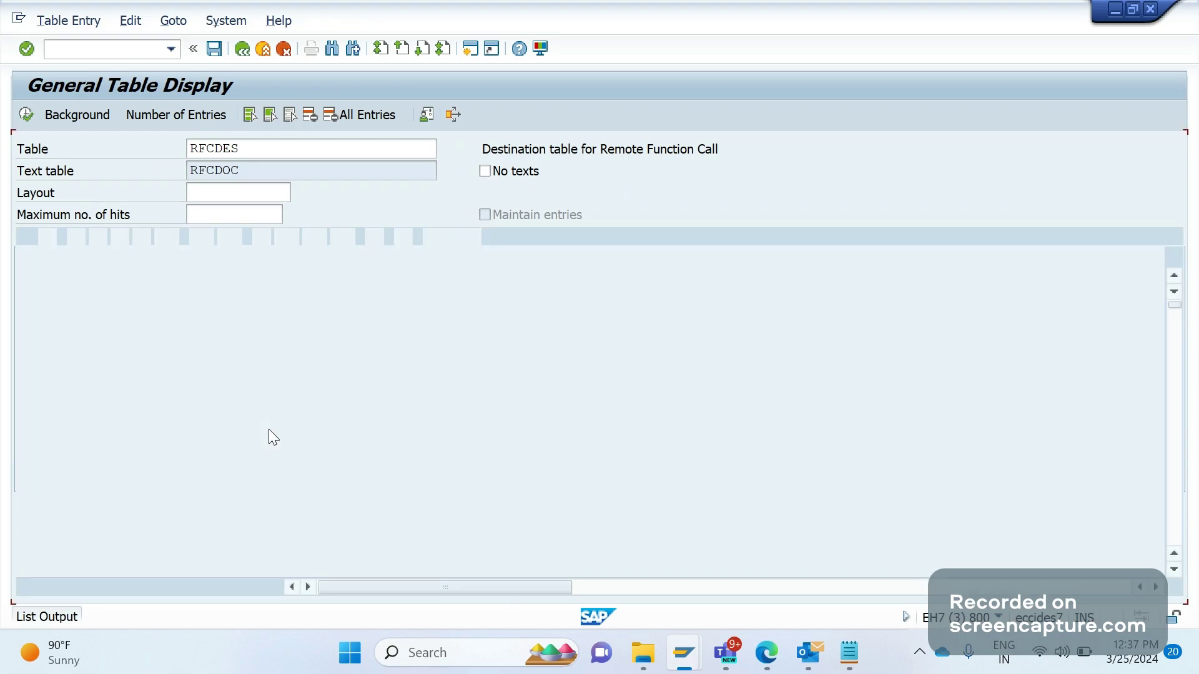
Highlight the 406-hit count, block-select the first rows, and scroll through the RFCDES destinations
{"action": "double_click", "coordinate": [289, 168]}
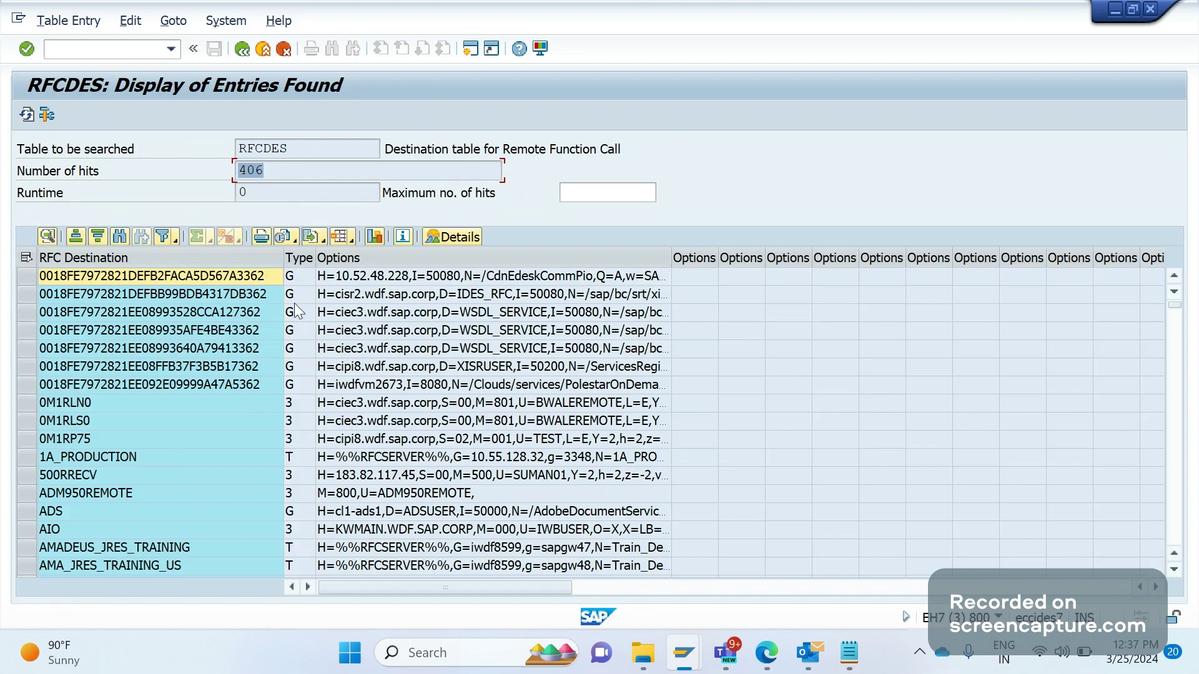
{"action": "left_click_drag", "start_coordinate": [295, 305], "coordinate": [267, 522]}
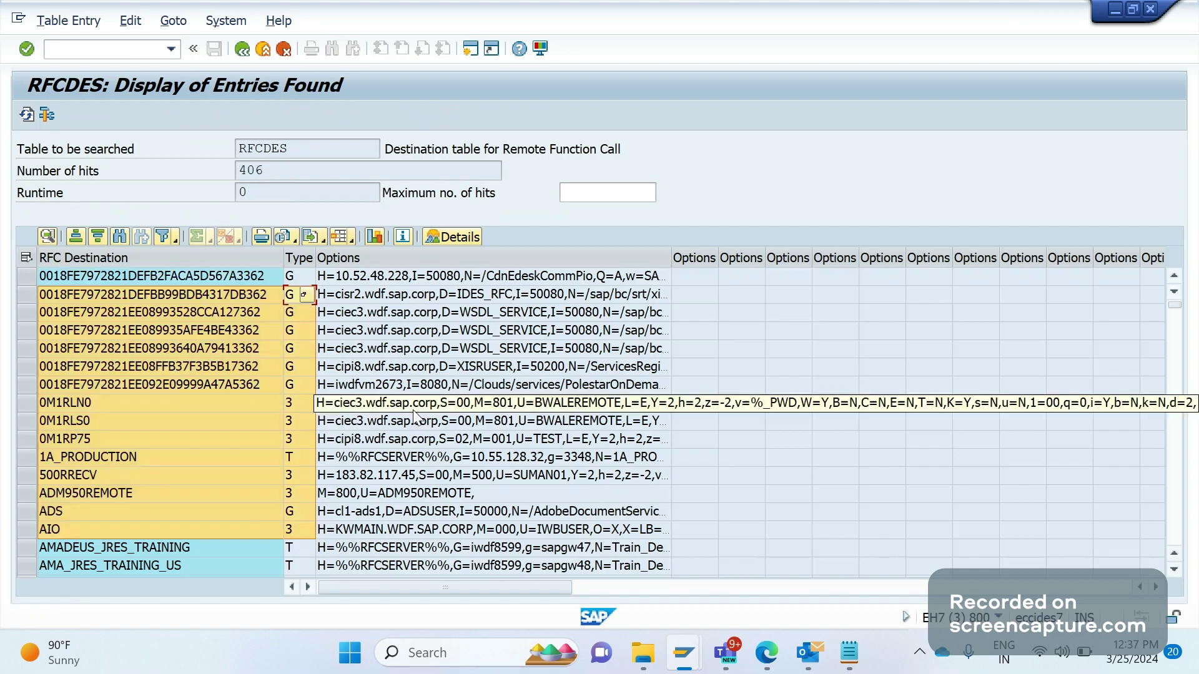
{"action": "scroll", "coordinate": [197, 454], "scroll_direction": "down", "scroll_amount": 3}
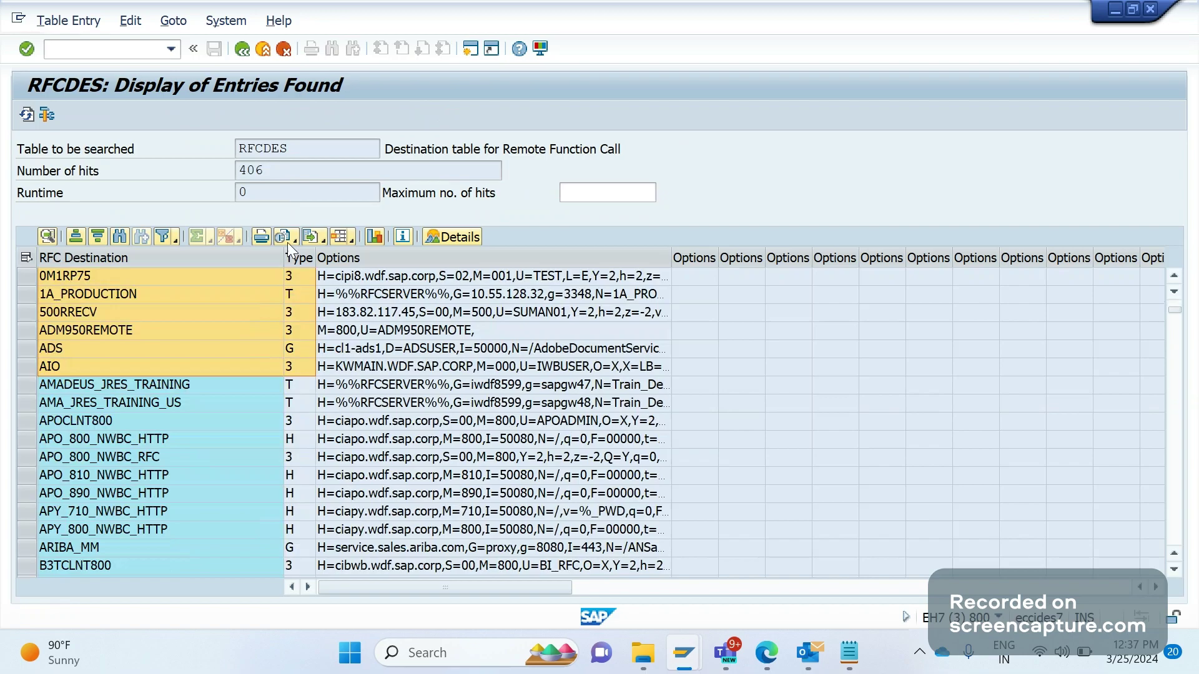
{"action": "scroll", "coordinate": [317, 339], "scroll_direction": "down", "scroll_amount": 5}
{"action": "scroll", "coordinate": [422, 440], "scroll_direction": "down", "scroll_amount": 5}
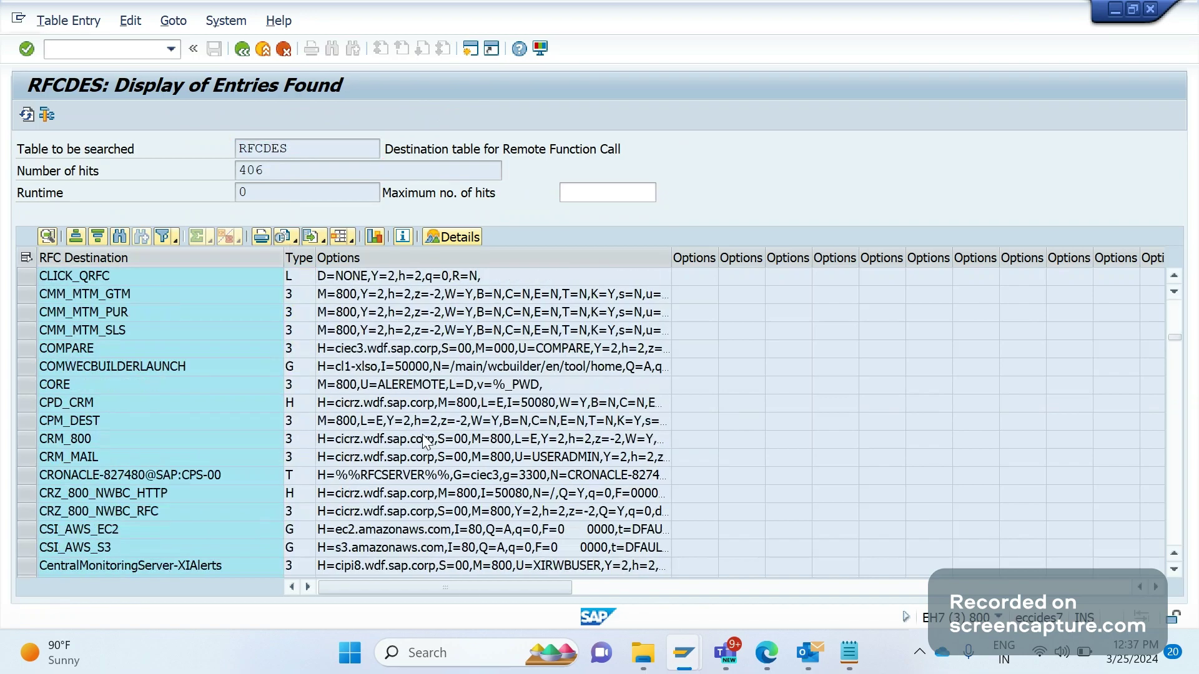
{"action": "scroll", "coordinate": [422, 436], "scroll_direction": "down", "scroll_amount": 3}
{"action": "scroll", "coordinate": [418, 448], "scroll_direction": "down", "scroll_amount": 6}
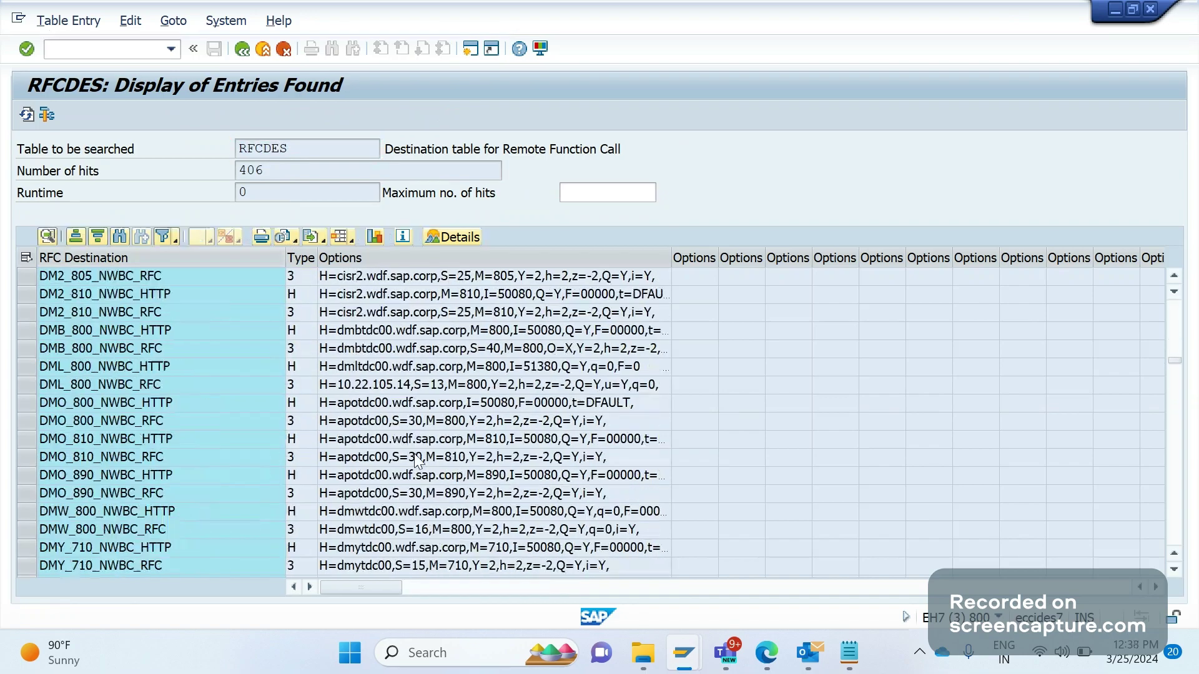
{"action": "scroll", "coordinate": [417, 462], "scroll_direction": "down", "scroll_amount": 5}
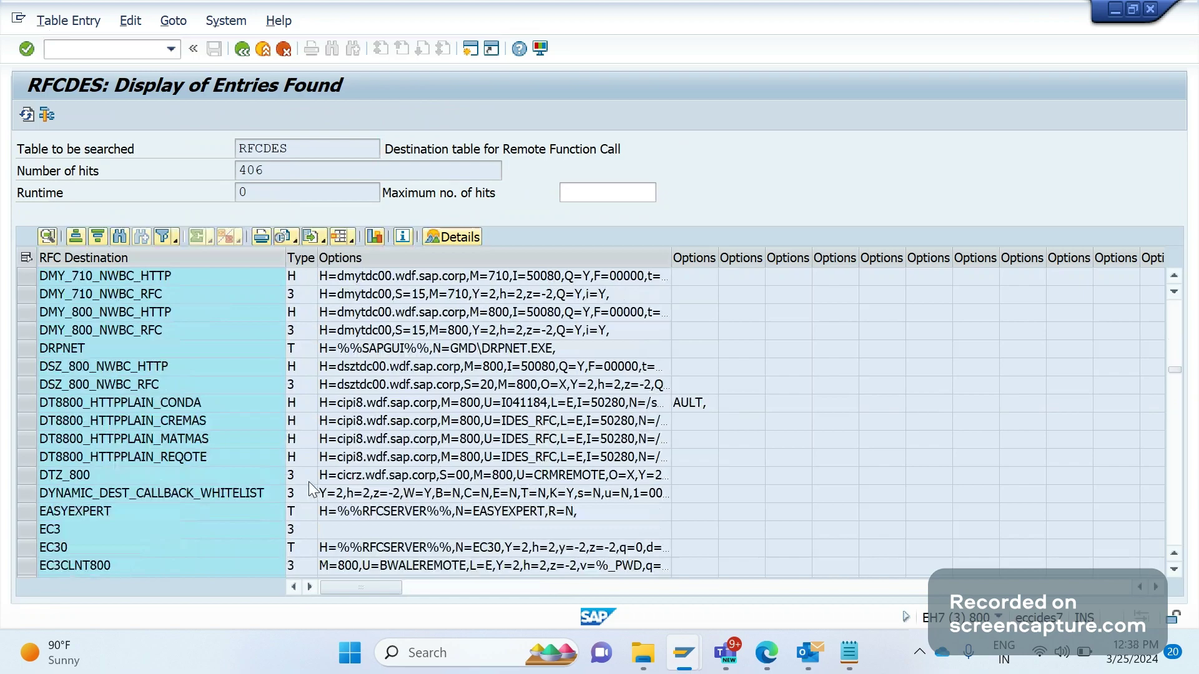
{"action": "scroll", "coordinate": [309, 482], "scroll_direction": "down", "scroll_amount": 2}
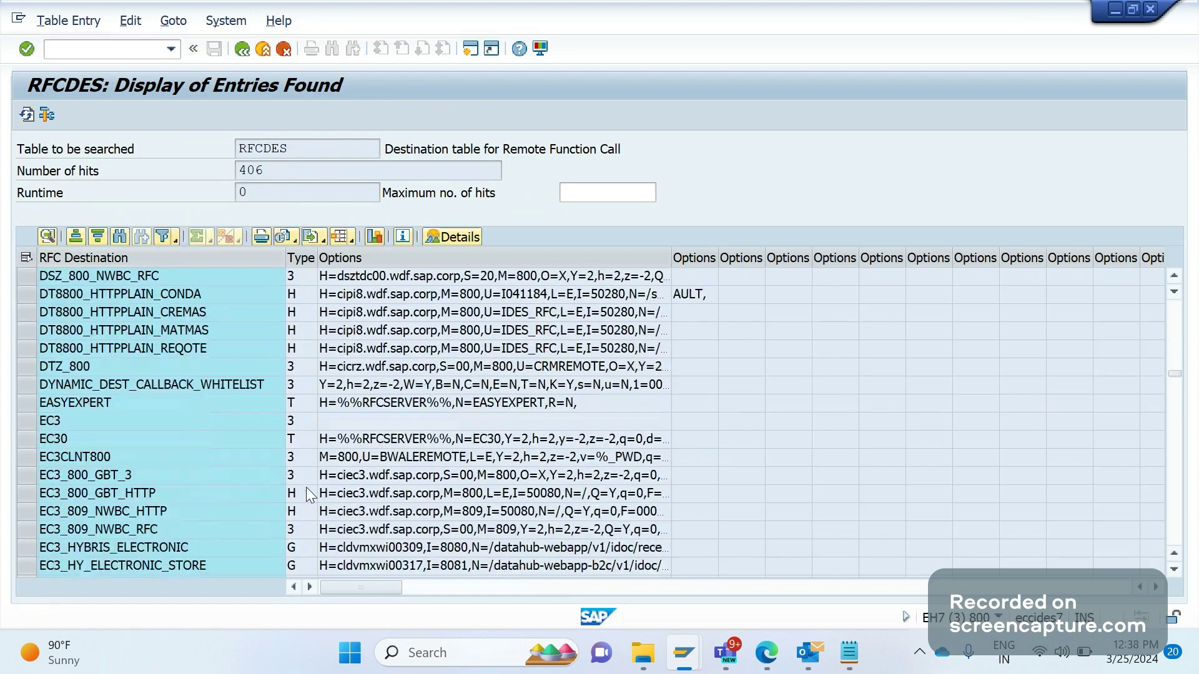
{"action": "scroll", "coordinate": [306, 487], "scroll_direction": "down", "scroll_amount": 5}
{"action": "scroll", "coordinate": [307, 495], "scroll_direction": "down", "scroll_amount": 10}
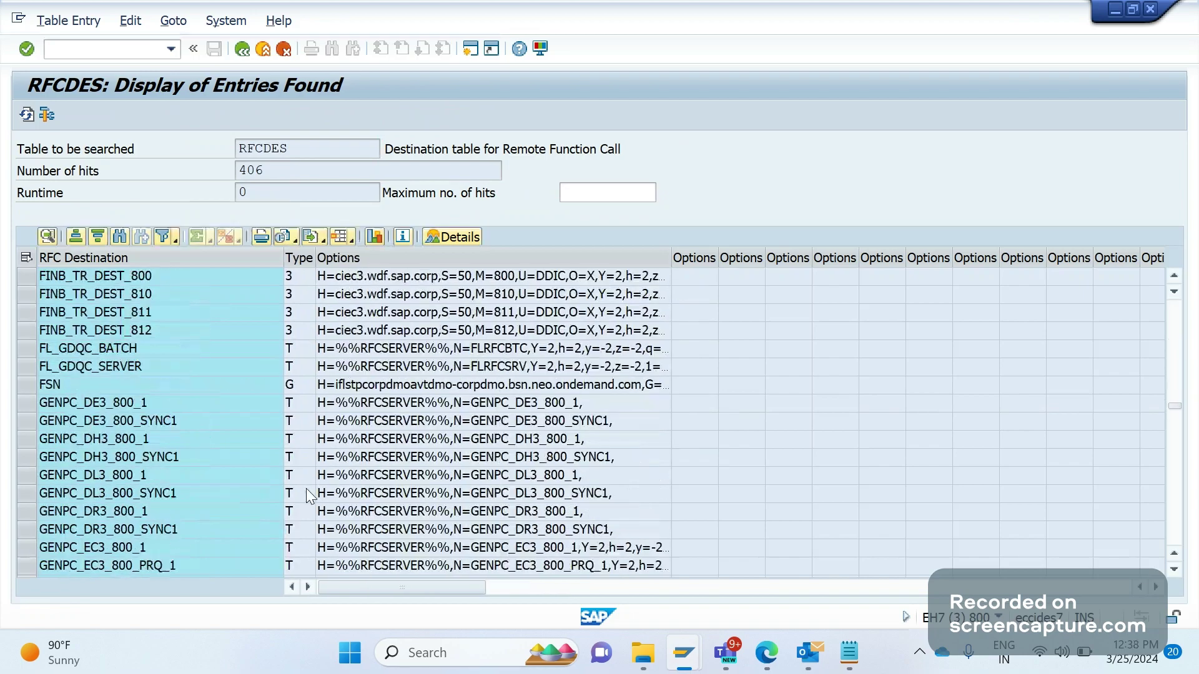